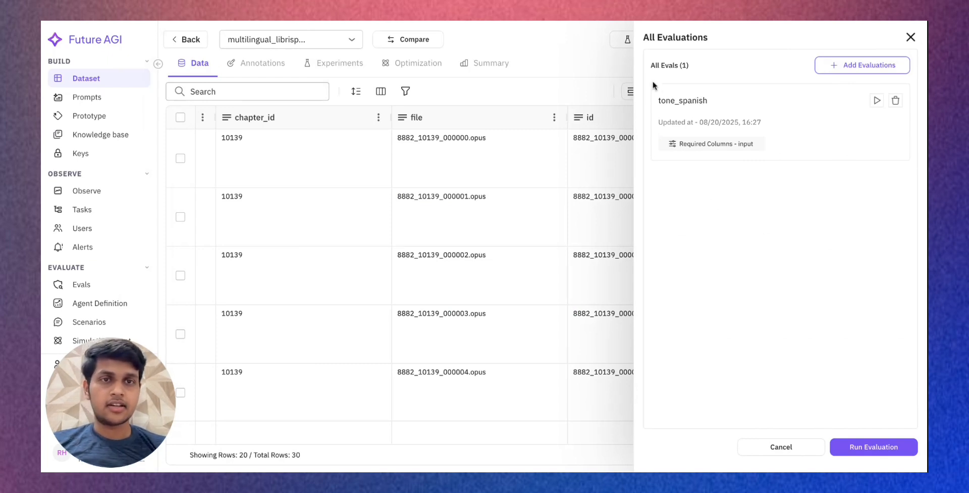
- Start a new custom evaluation for the dataset and name it contains_url
{"action": "left_click", "coordinate": [863, 66]}
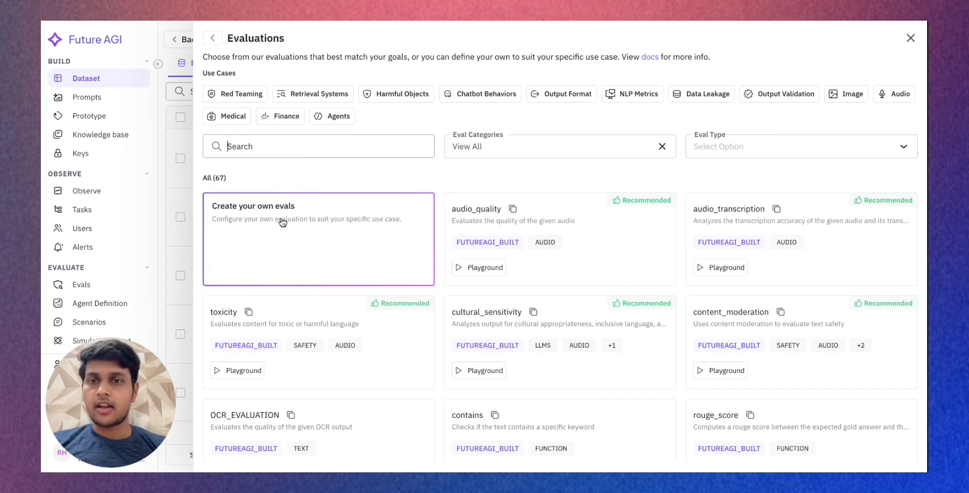
{"action": "left_click", "coordinate": [315, 216]}
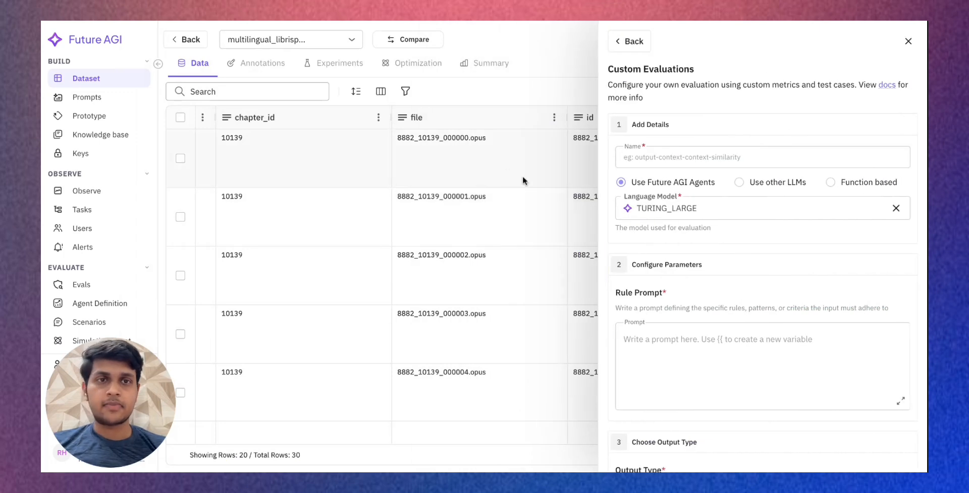
{"action": "scroll", "coordinate": [674, 267], "scroll_direction": "down", "scroll_amount": 6}
{"action": "scroll", "coordinate": [673, 276], "scroll_direction": "up", "scroll_amount": 6}
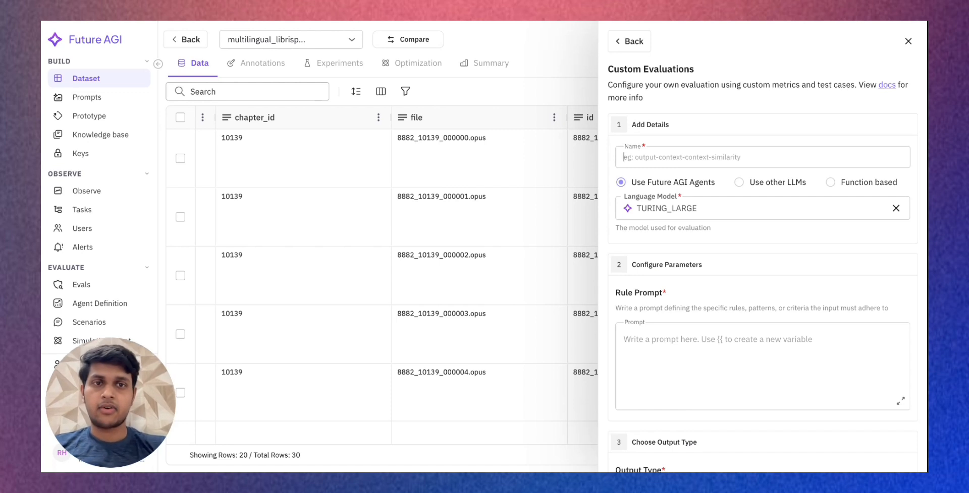
{"action": "type", "text": "contains_url"}
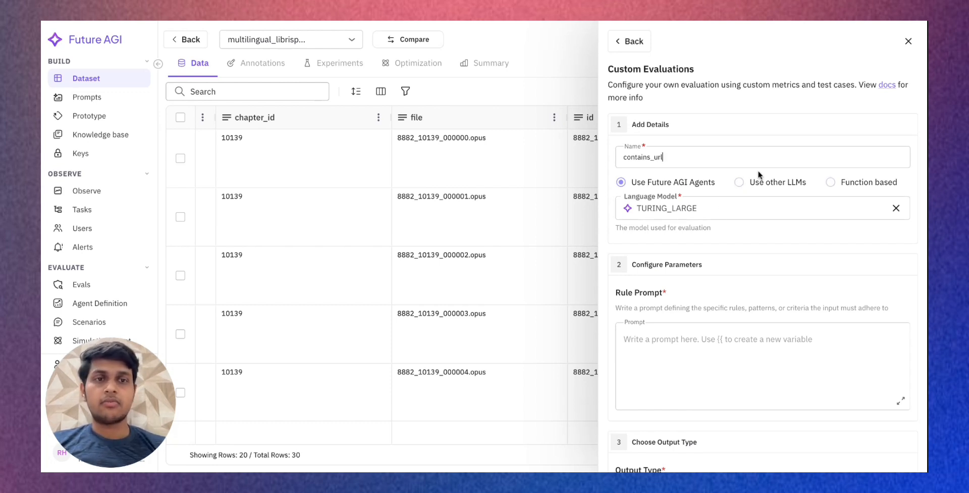
- Review the available Future AGI language models and set the evaluation's model to PROTECT
{"action": "left_click", "coordinate": [700, 211]}
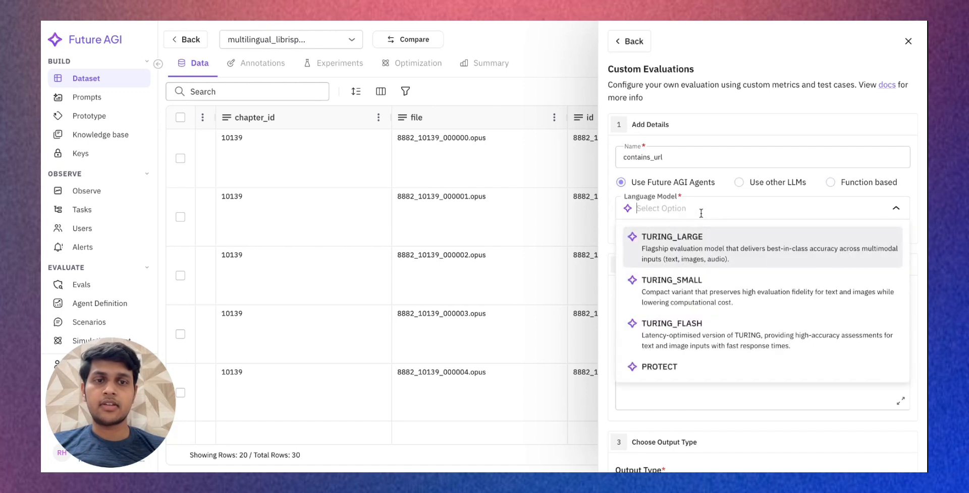
{"action": "scroll", "coordinate": [702, 316], "scroll_direction": "down", "scroll_amount": 1}
{"action": "scroll", "coordinate": [703, 316], "scroll_direction": "up", "scroll_amount": 1}
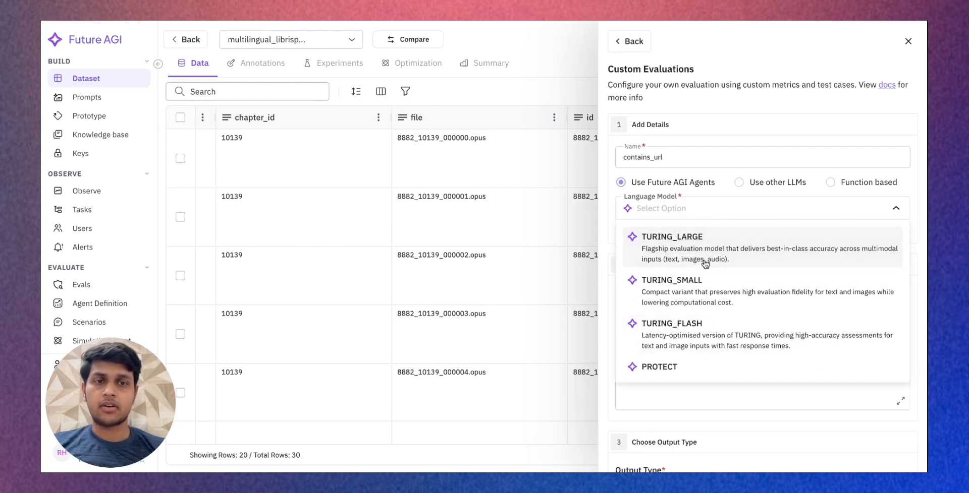
{"action": "scroll", "coordinate": [702, 323], "scroll_direction": "down", "scroll_amount": 1}
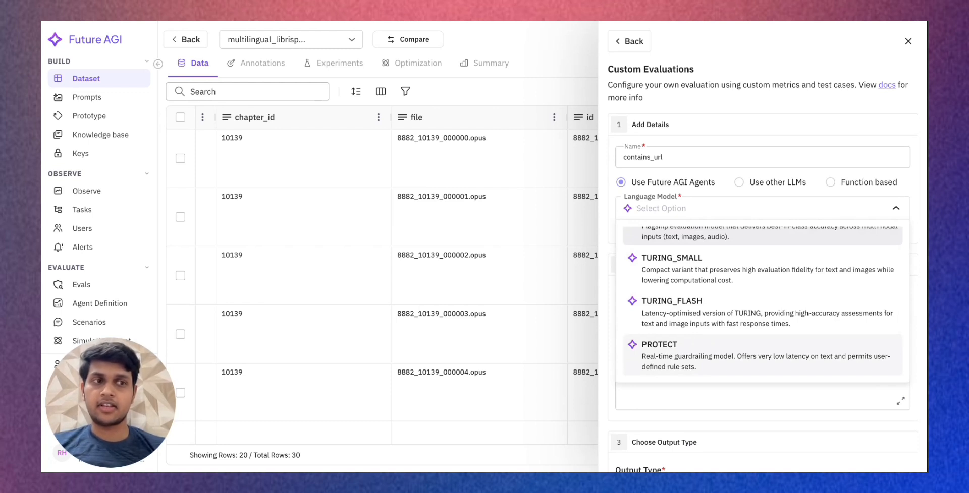
{"action": "scroll", "coordinate": [703, 309], "scroll_direction": "up", "scroll_amount": 1}
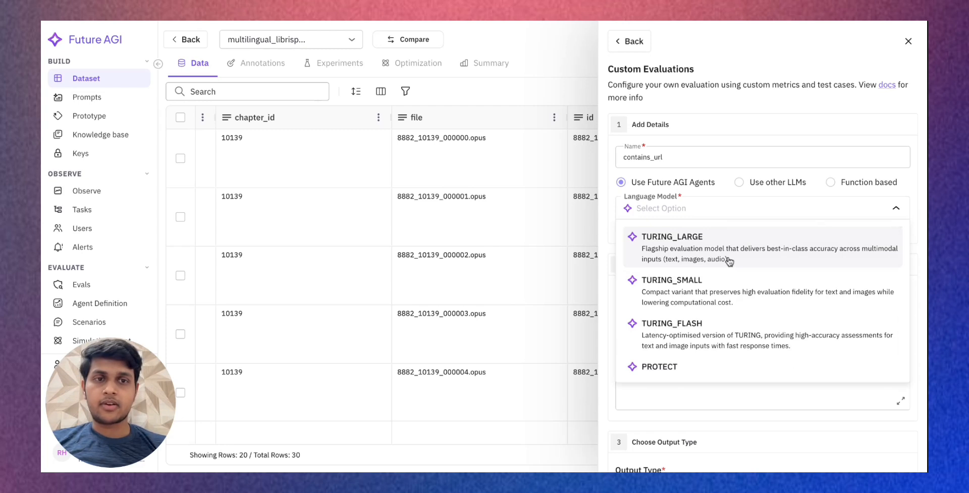
{"action": "scroll", "coordinate": [706, 328], "scroll_direction": "down", "scroll_amount": 1}
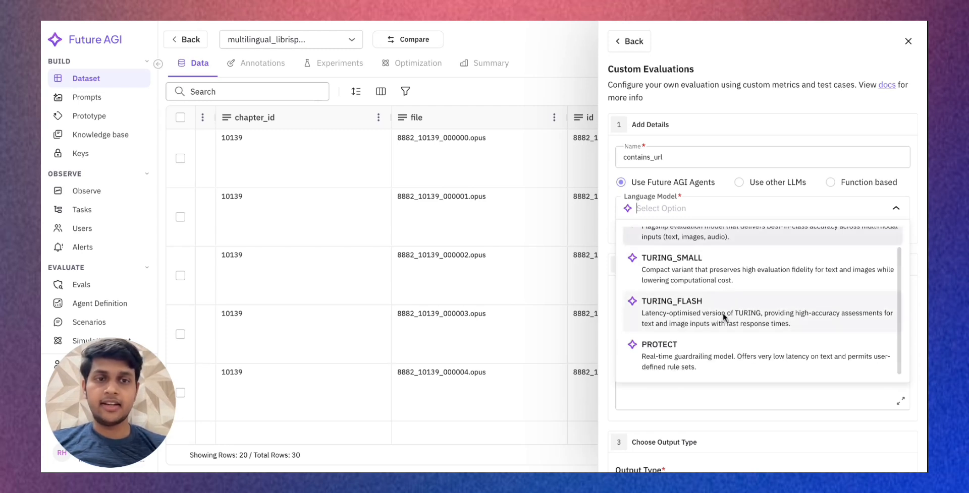
{"action": "left_click", "coordinate": [710, 350]}
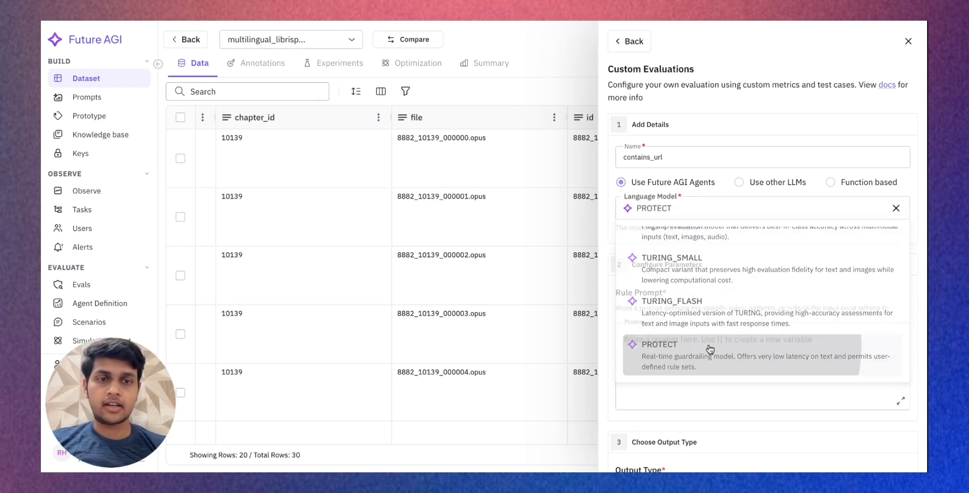
{"action": "scroll", "coordinate": [742, 239], "scroll_direction": "down", "scroll_amount": 1}
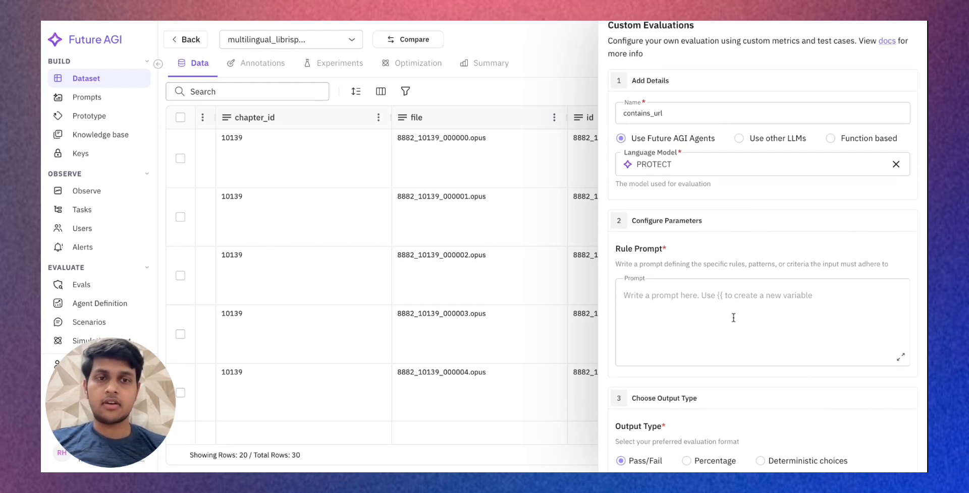
{"action": "scroll", "coordinate": [733, 318], "scroll_direction": "up", "scroll_amount": 1}
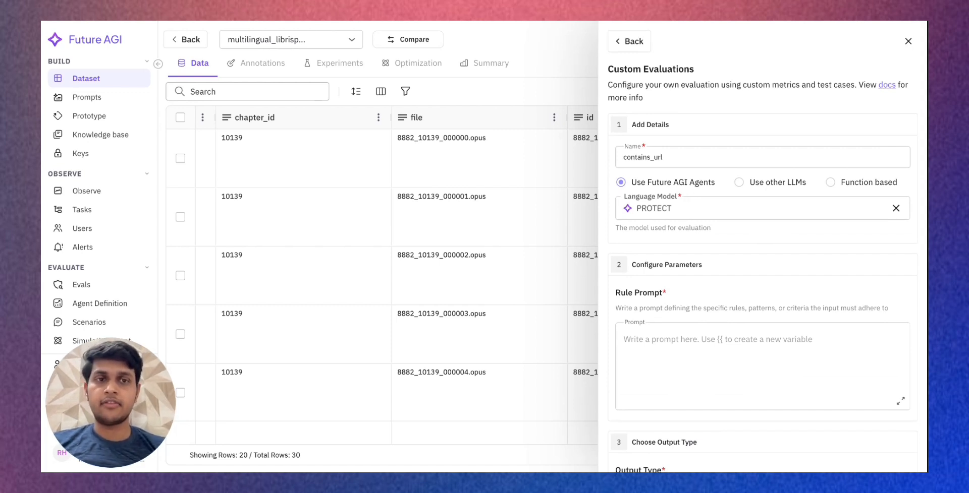
- Switch the evaluation to other LLMs, look through the available models and select gpt-5
{"action": "scroll", "coordinate": [704, 307], "scroll_direction": "down", "scroll_amount": 1}
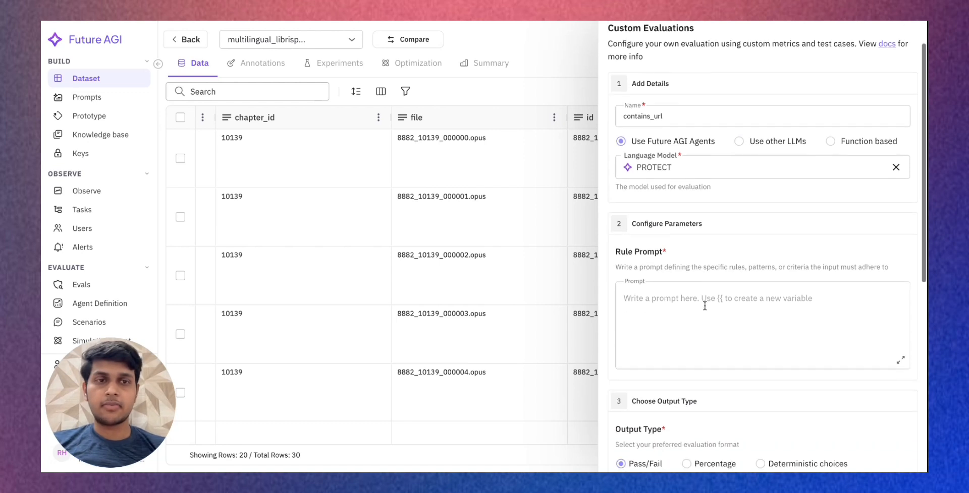
{"action": "left_click", "coordinate": [739, 143]}
{"action": "left_click", "coordinate": [746, 168]}
{"action": "scroll", "coordinate": [706, 269], "scroll_direction": "down", "scroll_amount": 3}
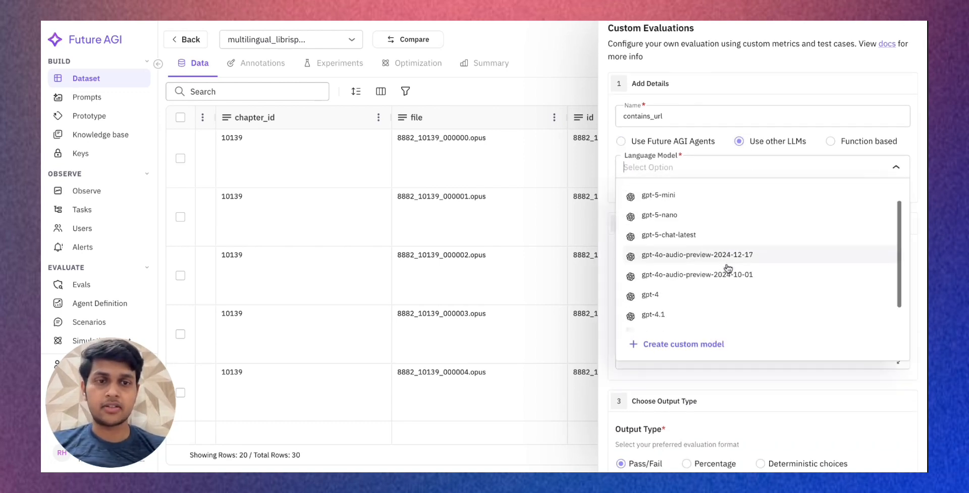
{"action": "scroll", "coordinate": [727, 268], "scroll_direction": "down", "scroll_amount": 5}
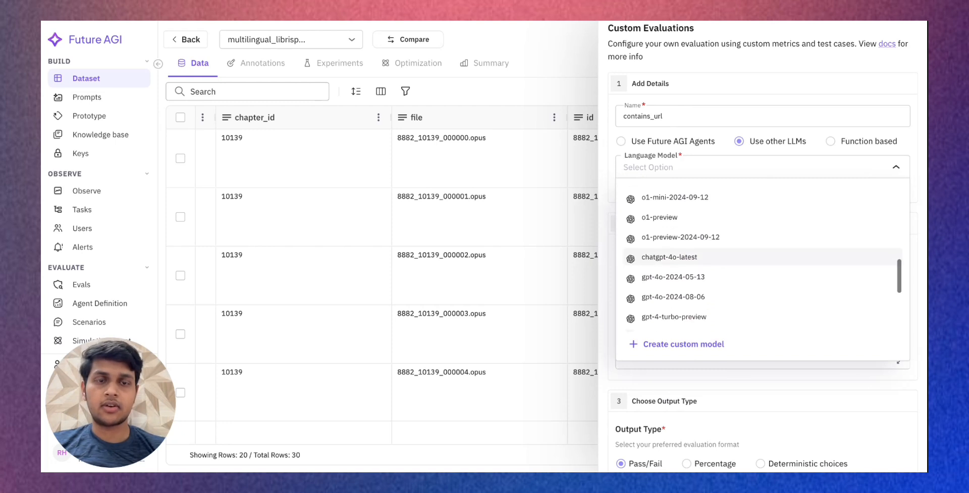
{"action": "scroll", "coordinate": [727, 265], "scroll_direction": "down", "scroll_amount": 2}
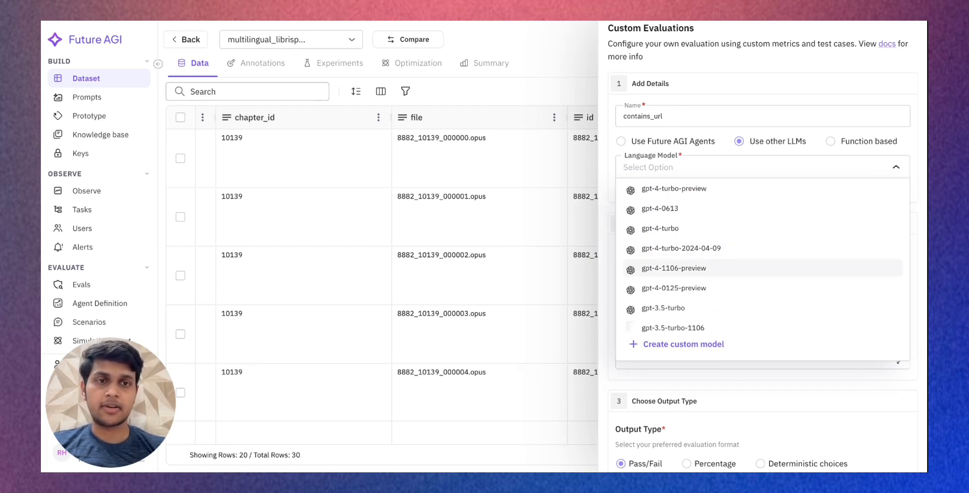
{"action": "scroll", "coordinate": [727, 268], "scroll_direction": "down", "scroll_amount": 2}
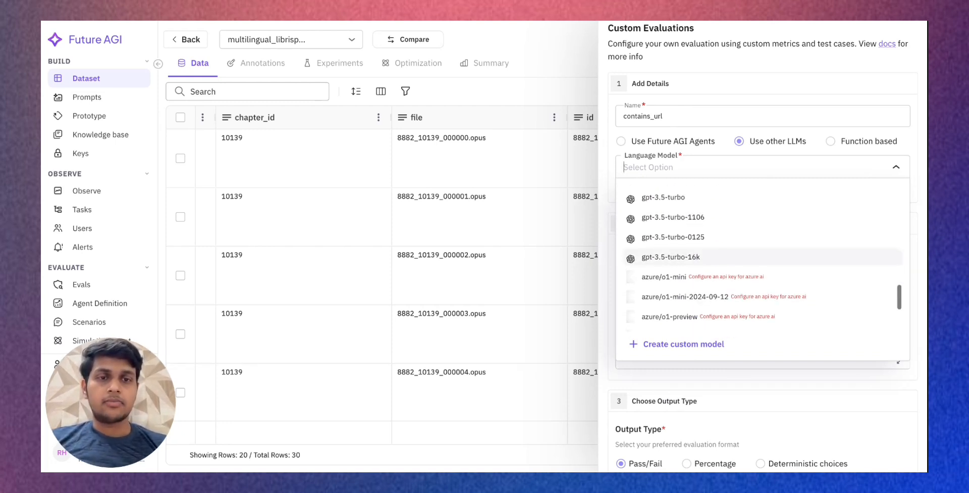
{"action": "scroll", "coordinate": [727, 268], "scroll_direction": "up", "scroll_amount": 12}
{"action": "left_click", "coordinate": [704, 196]}
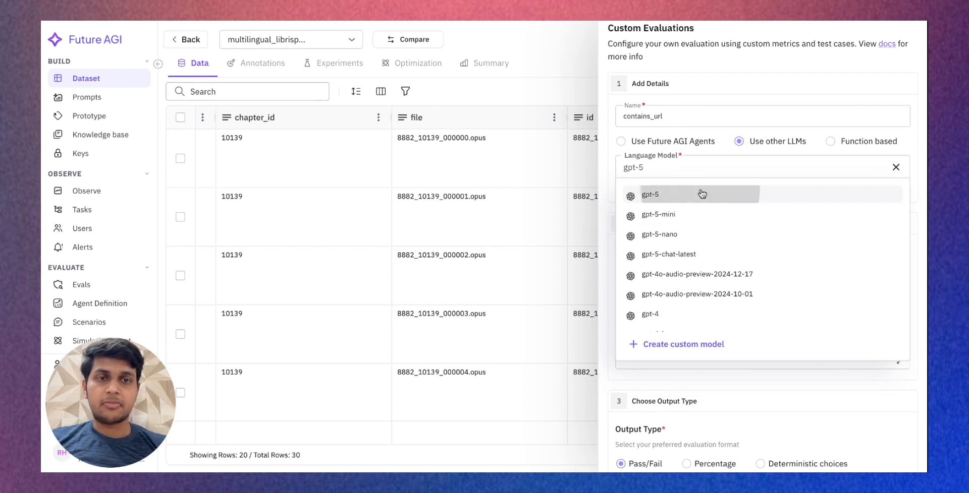
{"action": "left_click", "coordinate": [720, 342]}
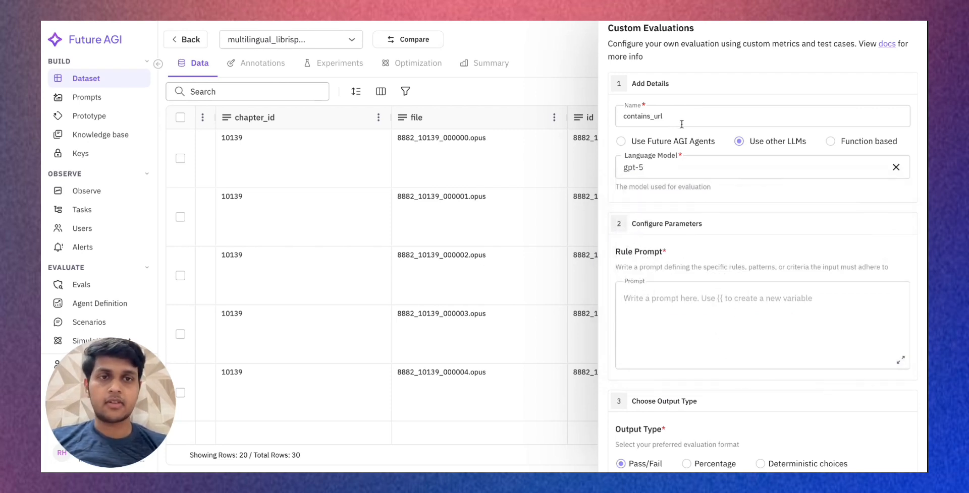
- Set the evaluation to use Future AGI Agents with TURING_LARGE as the language model
{"action": "left_click", "coordinate": [676, 142]}
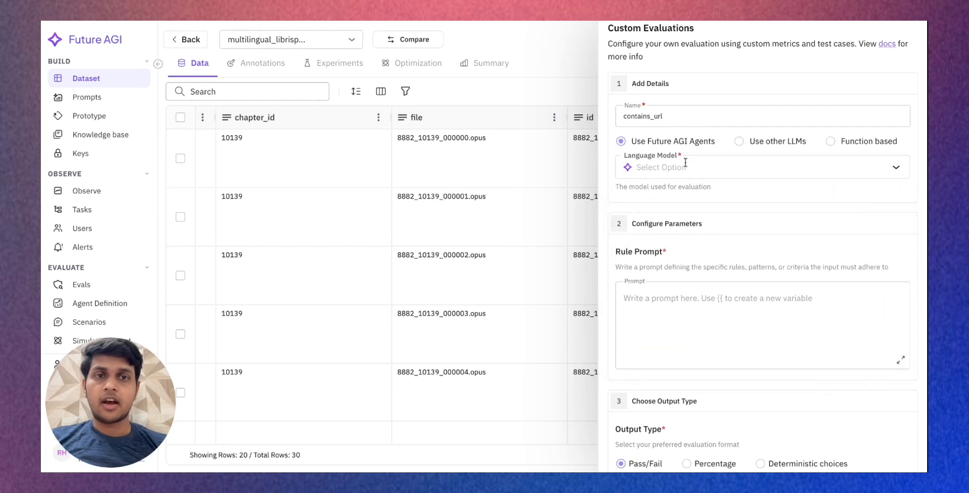
{"action": "left_click", "coordinate": [679, 167]}
{"action": "left_click", "coordinate": [690, 223]}
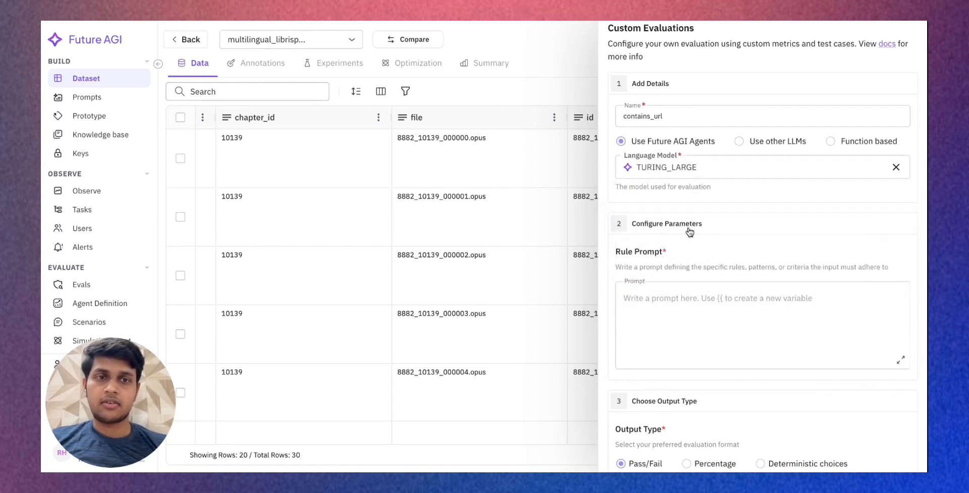
- Write the rule prompt "Does this input contain any valid url?" followed by a second line "Input : {{input}}"
{"action": "scroll", "coordinate": [684, 312], "scroll_direction": "down", "scroll_amount": 1}
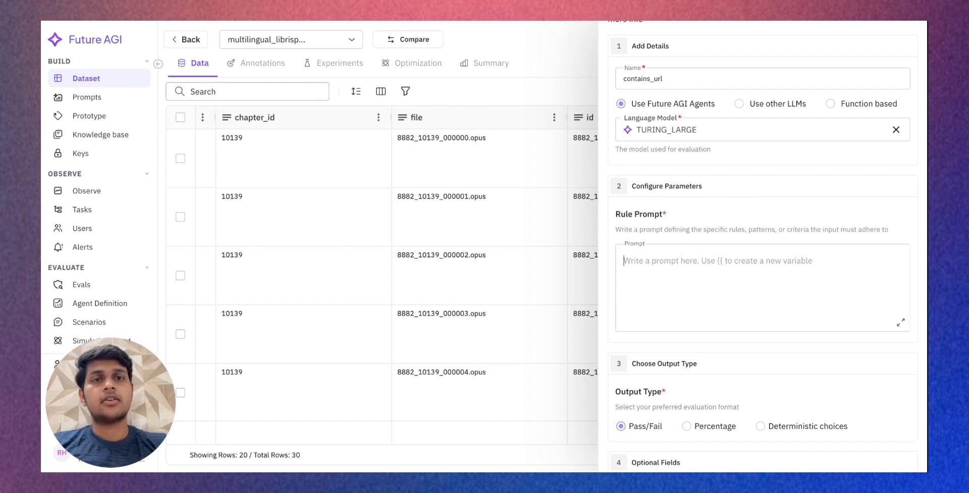
{"action": "type", "text": "Does this"}
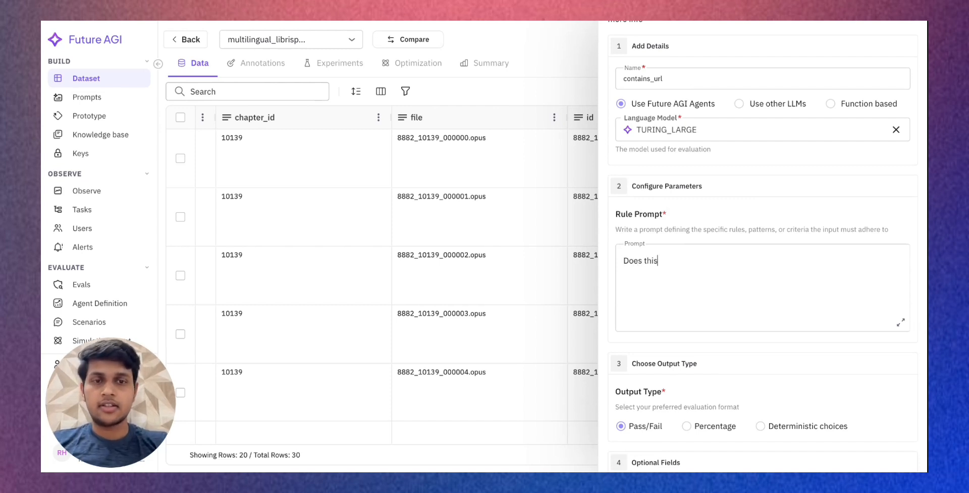
{"action": "type", "text": " input "}
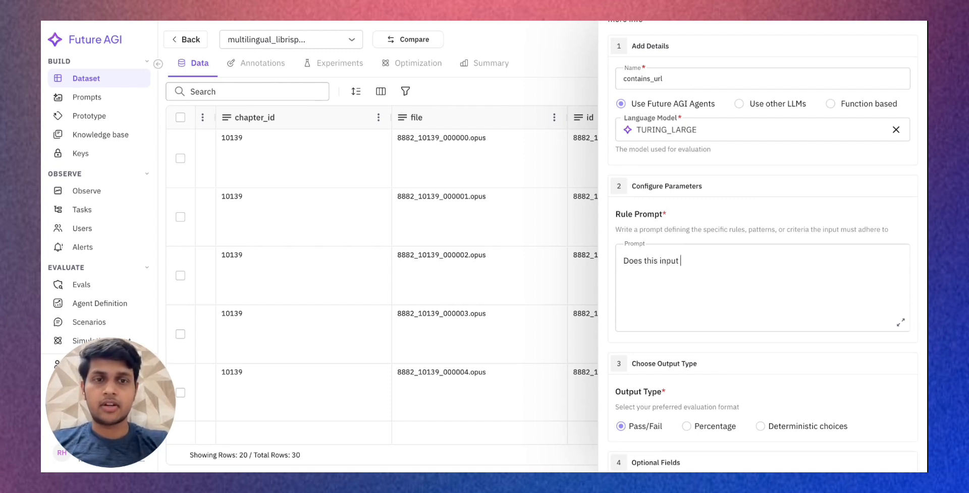
{"action": "type", "text": "contains any valid url?"}
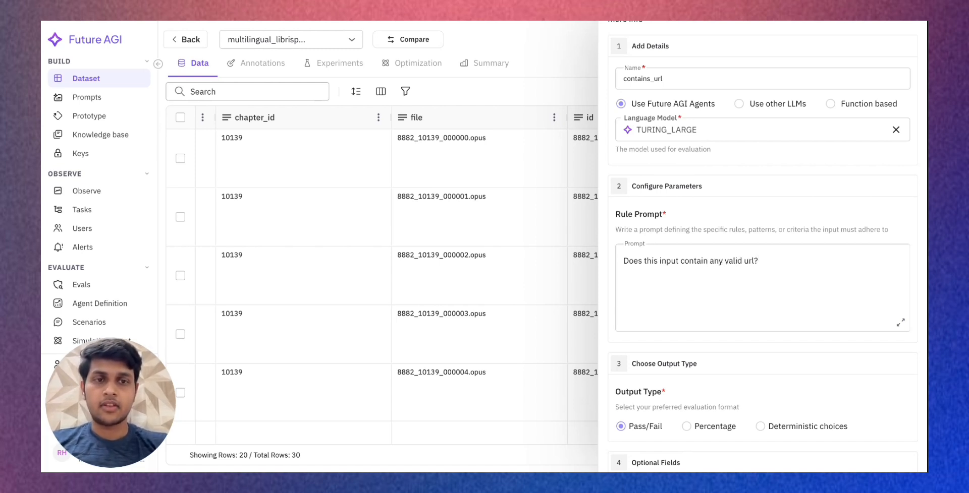
{"action": "type", "text": "Input"}
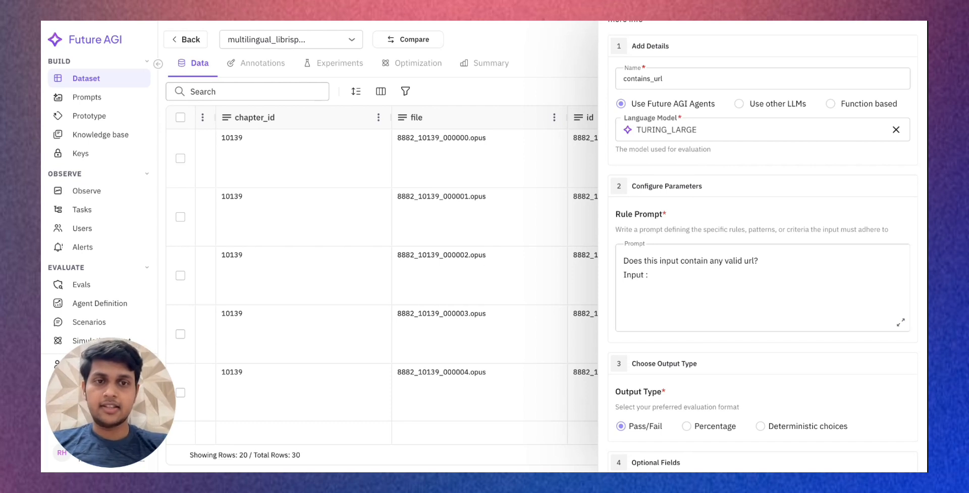
{"action": "type", "text": " : {{"}
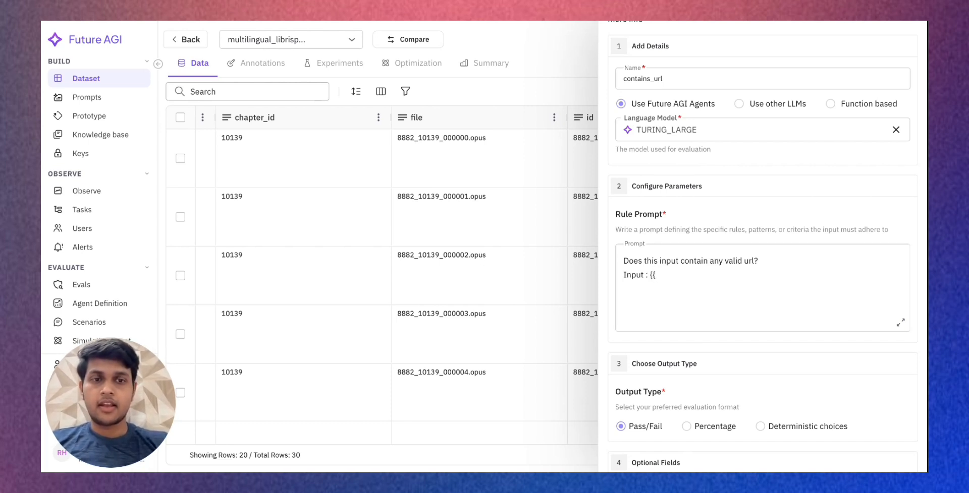
{"action": "type", "text": "input}}"}
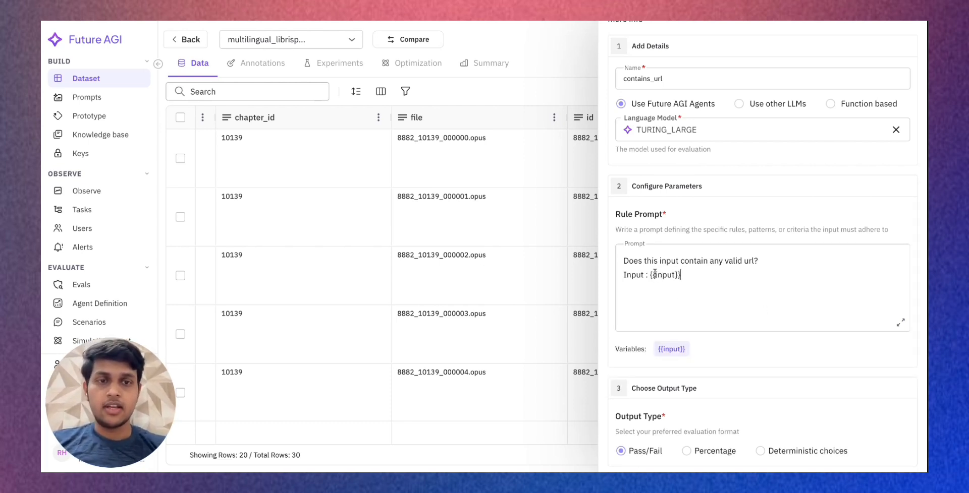
- Rename the variable inside the double braces of the rule prompt to field
{"action": "left_click_drag", "start_coordinate": [650, 274], "coordinate": [681, 277]}
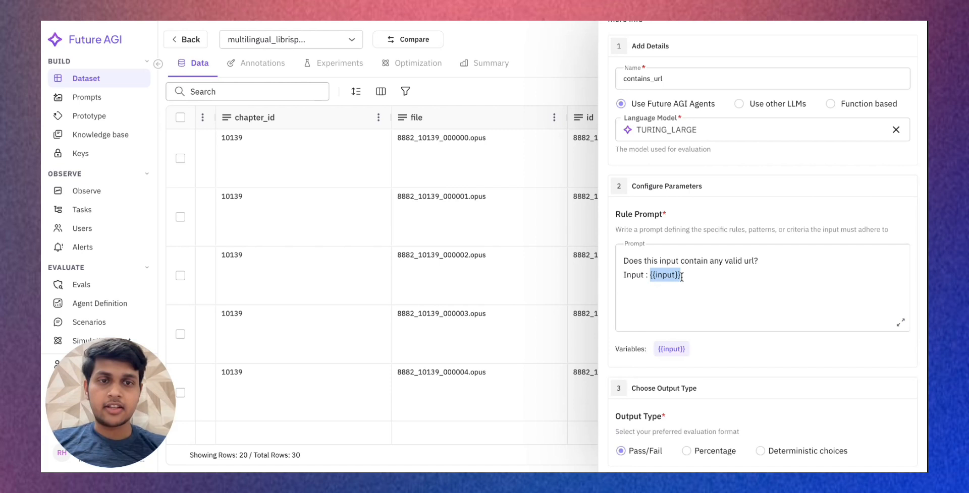
{"action": "triple_click", "coordinate": [669, 350]}
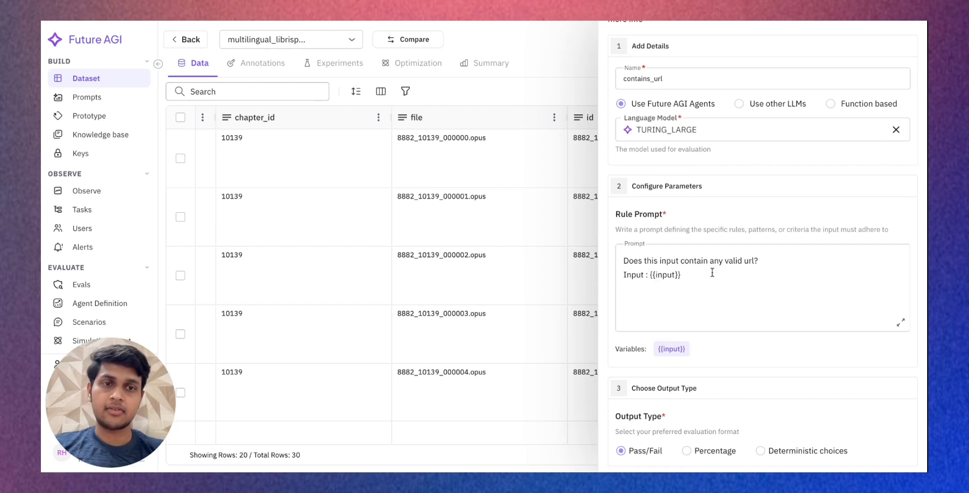
{"action": "left_click_drag", "start_coordinate": [649, 275], "coordinate": [684, 276]}
{"action": "double_click", "coordinate": [663, 275]}
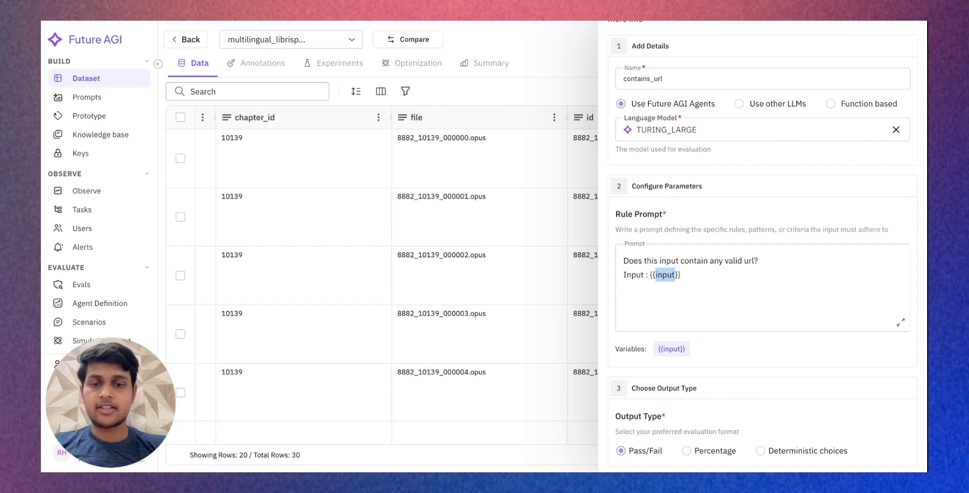
{"action": "key", "text": "BackSpace"}
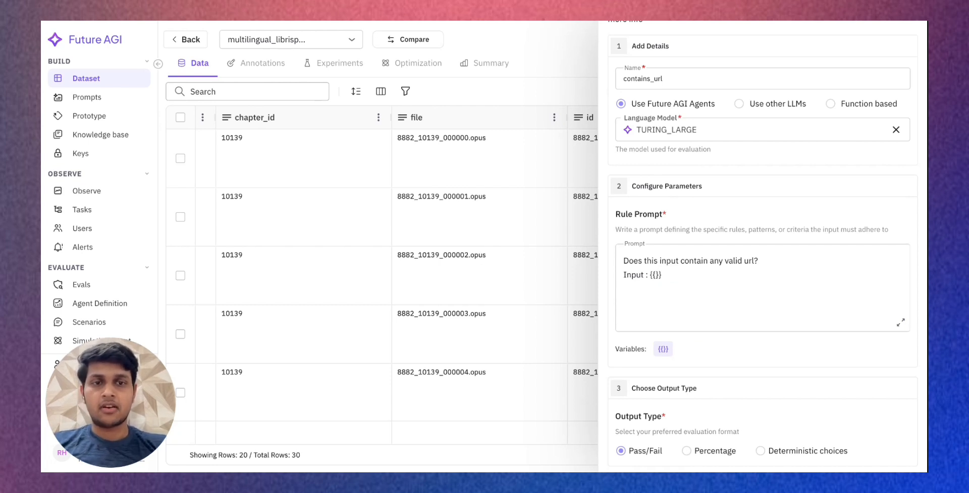
{"action": "type", "text": "field"}
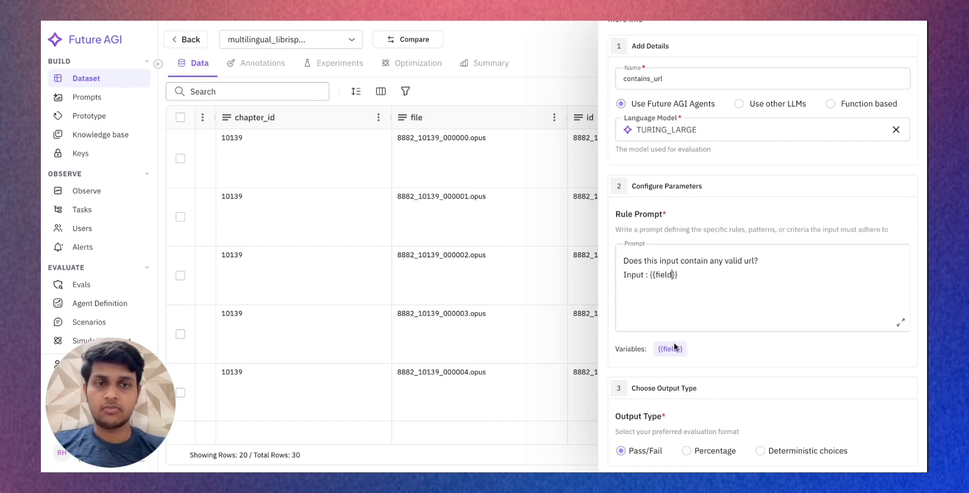
- Try the Percentage output type for the evaluation, and settle on Deterministic choices
{"action": "scroll", "coordinate": [666, 333], "scroll_direction": "down", "scroll_amount": 2}
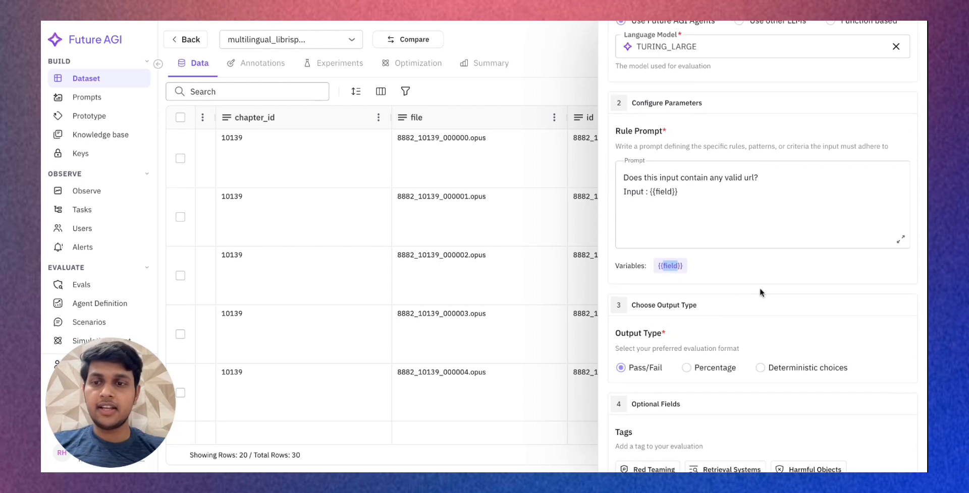
{"action": "scroll", "coordinate": [737, 346], "scroll_direction": "down", "scroll_amount": 2}
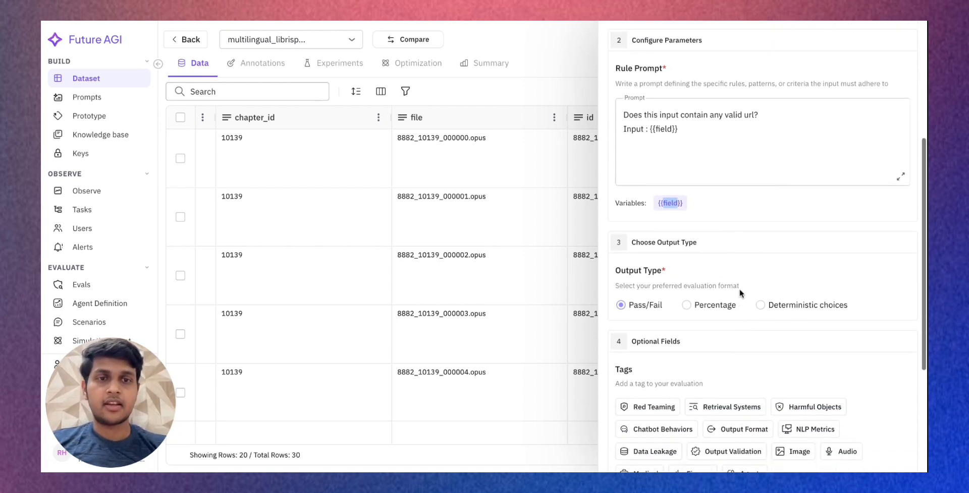
{"action": "scroll", "coordinate": [749, 199], "scroll_direction": "down", "scroll_amount": 1}
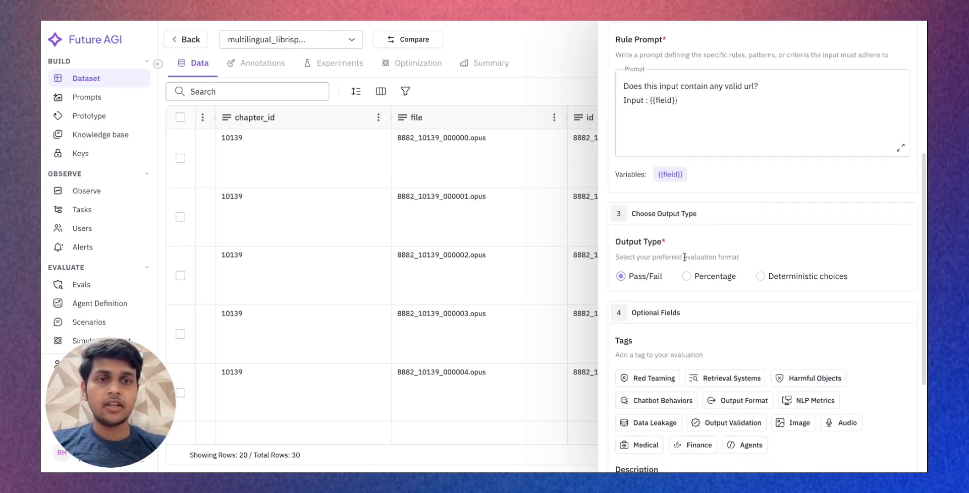
{"action": "left_click_drag", "start_coordinate": [616, 243], "coordinate": [680, 240]}
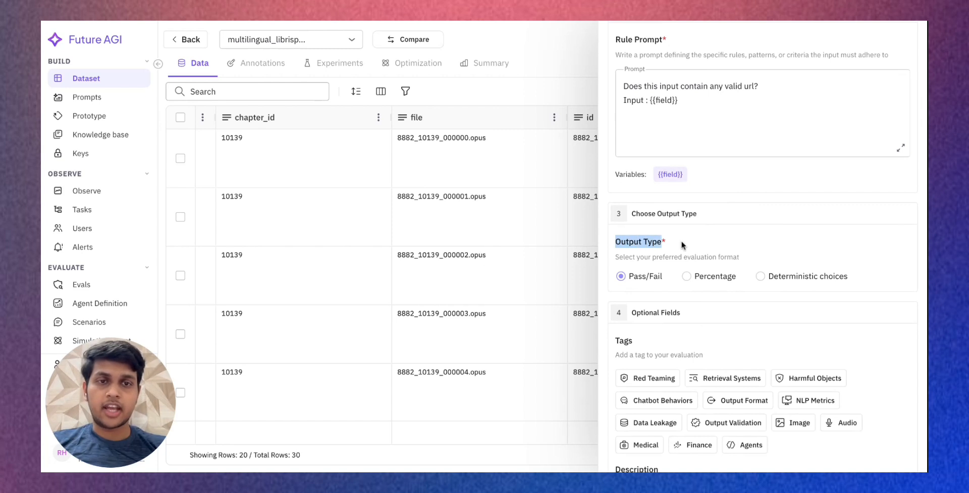
{"action": "left_click", "coordinate": [680, 240]}
{"action": "scroll", "coordinate": [666, 279], "scroll_direction": "down", "scroll_amount": 1}
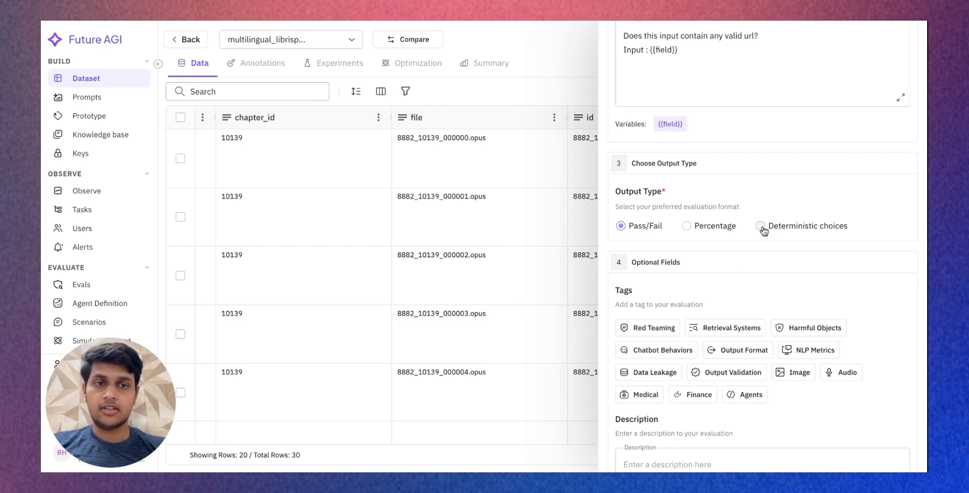
{"action": "left_click", "coordinate": [687, 227]}
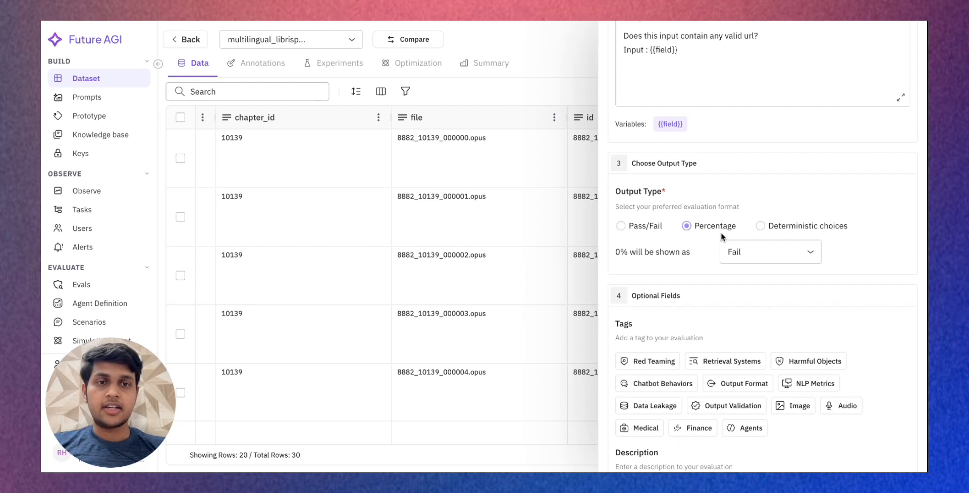
{"action": "left_click", "coordinate": [652, 227]}
{"action": "left_click", "coordinate": [760, 228]}
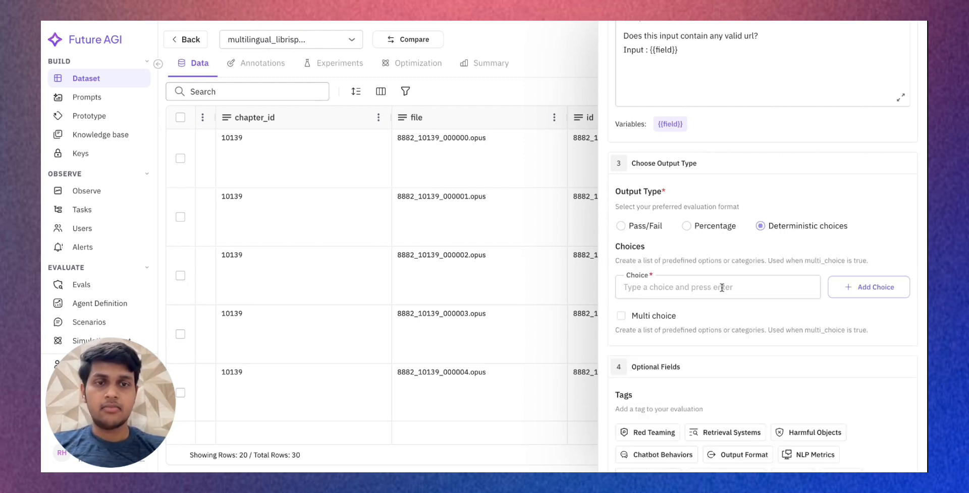
- Add the choice "yes" to the evaluation's output and have it shown as Pass
{"action": "left_click", "coordinate": [721, 288]}
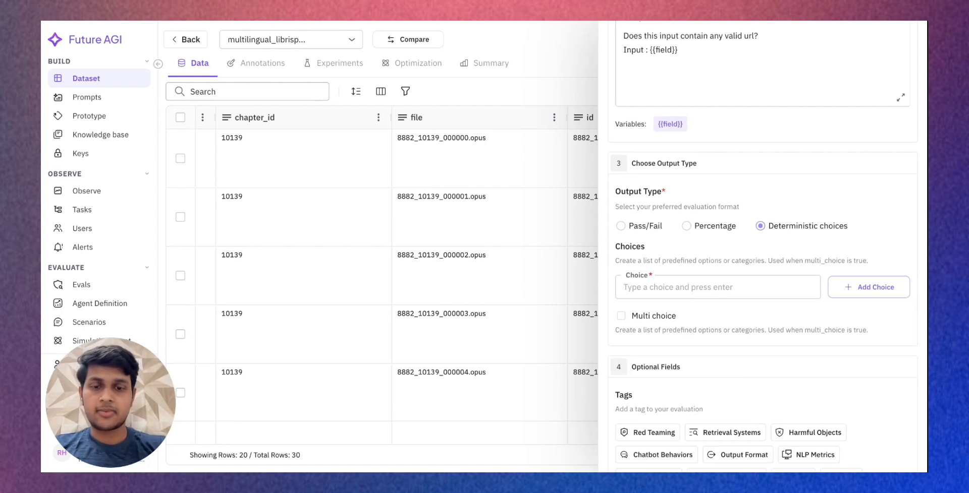
{"action": "type", "text": "yes"}
{"action": "key", "text": "Return"}
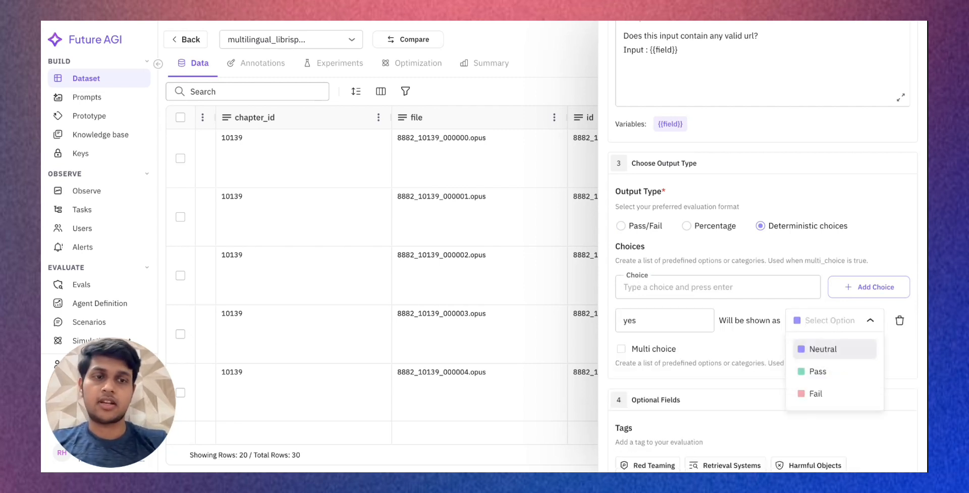
{"action": "left_click", "coordinate": [813, 379]}
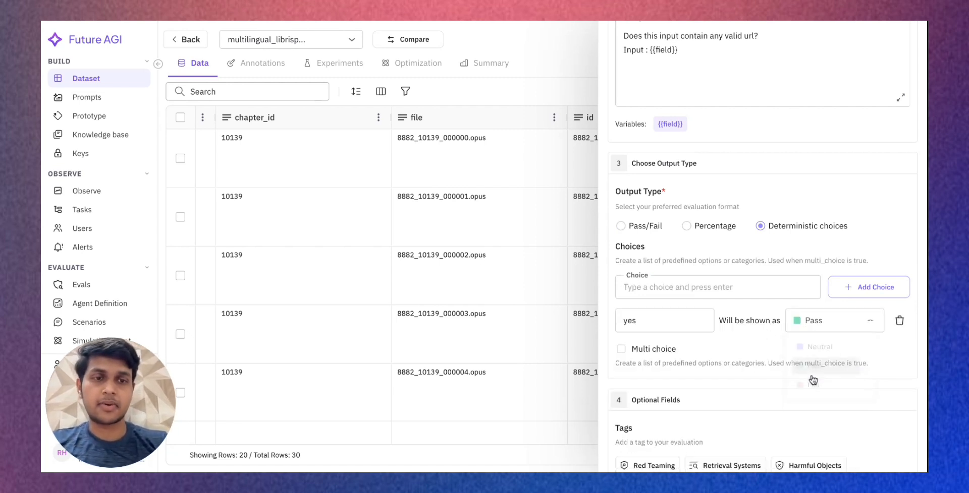
- Add a second choice "no" to the evaluation's output and have it shown as Fail
{"action": "left_click", "coordinate": [765, 283]}
{"action": "type", "text": "no"}
{"action": "key", "text": "Return"}
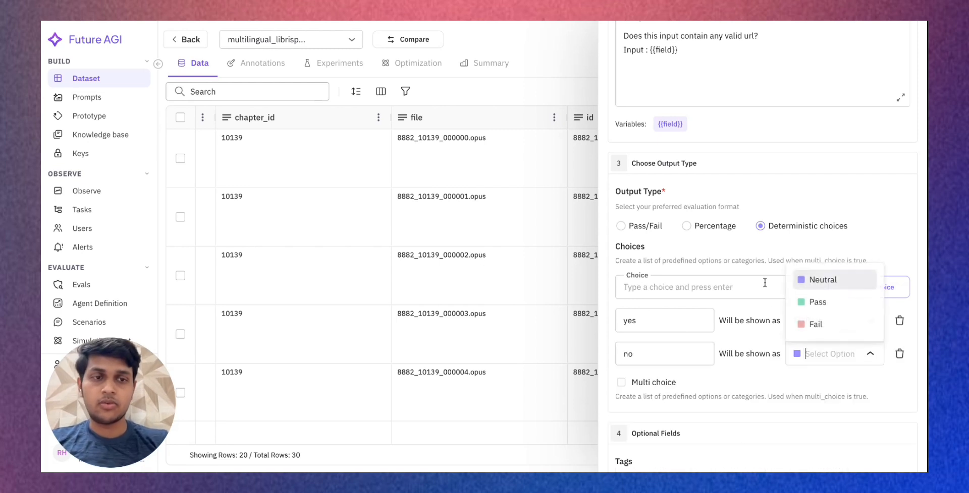
{"action": "left_click", "coordinate": [802, 324]}
- Review the rule prompt and choices, and tag the evaluation with Output Format
{"action": "scroll", "coordinate": [785, 389], "scroll_direction": "down", "scroll_amount": 1}
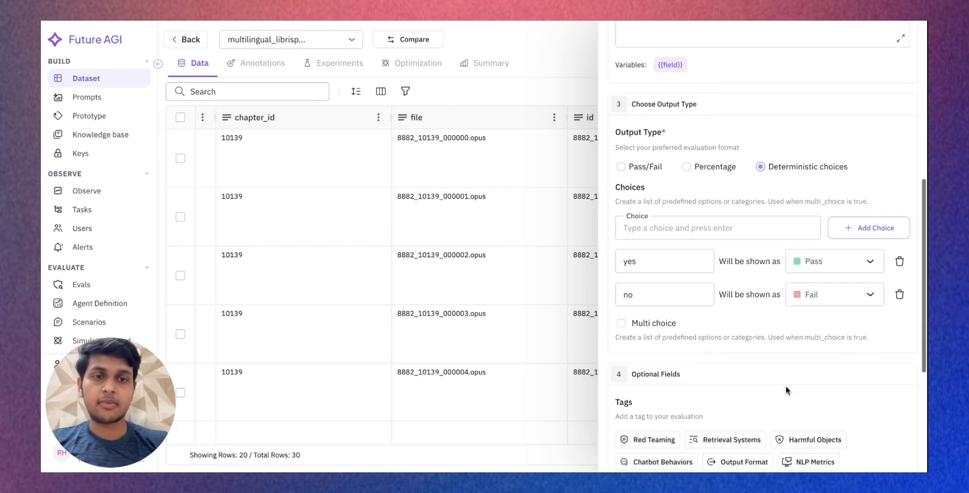
{"action": "scroll", "coordinate": [633, 322], "scroll_direction": "up", "scroll_amount": 1}
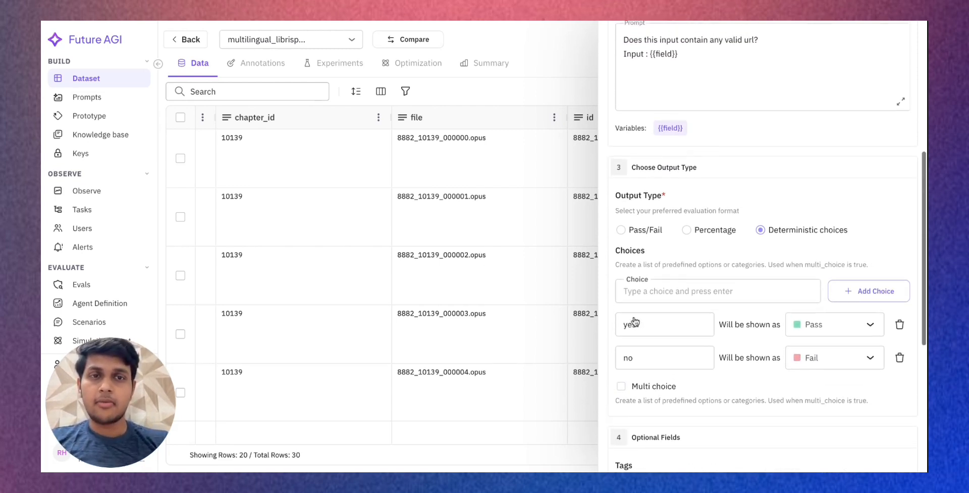
{"action": "scroll", "coordinate": [675, 93], "scroll_direction": "up", "scroll_amount": 5}
{"action": "scroll", "coordinate": [681, 162], "scroll_direction": "down", "scroll_amount": 3}
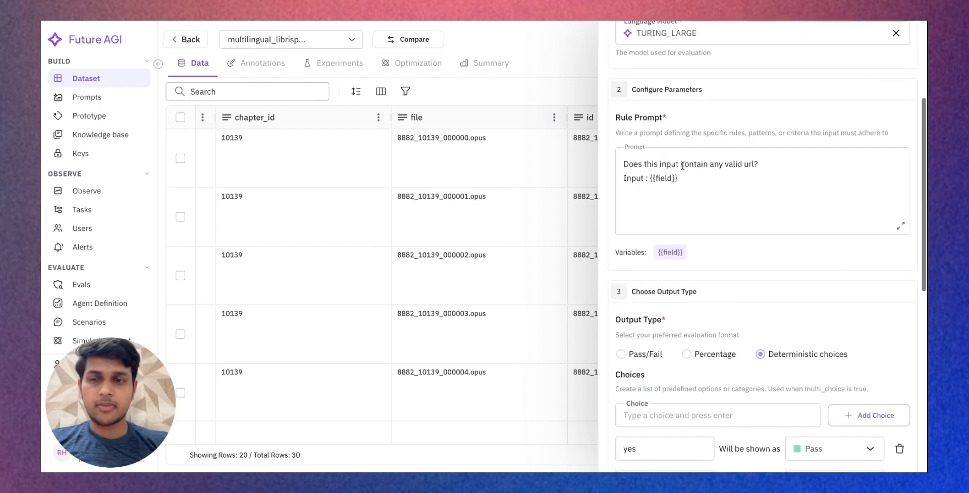
{"action": "scroll", "coordinate": [682, 166], "scroll_direction": "down", "scroll_amount": 4}
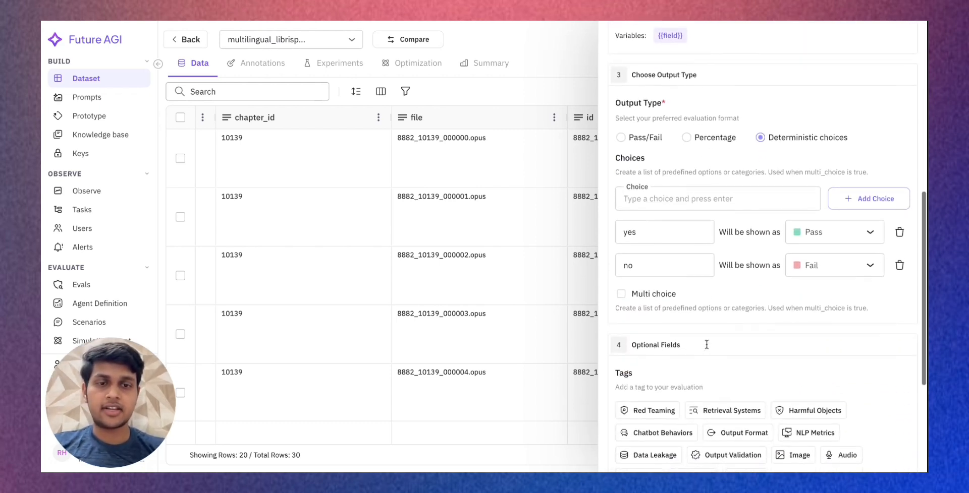
{"action": "scroll", "coordinate": [649, 171], "scroll_direction": "down", "scroll_amount": 3}
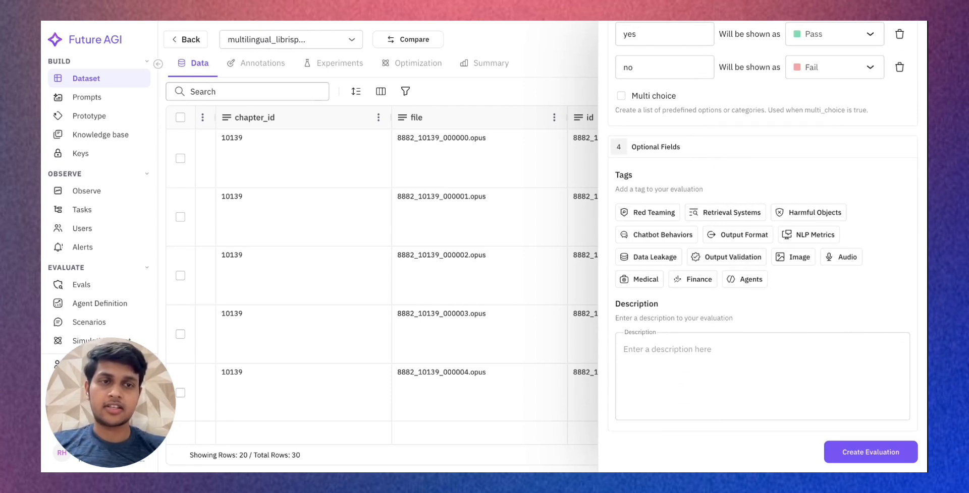
{"action": "left_click", "coordinate": [741, 237]}
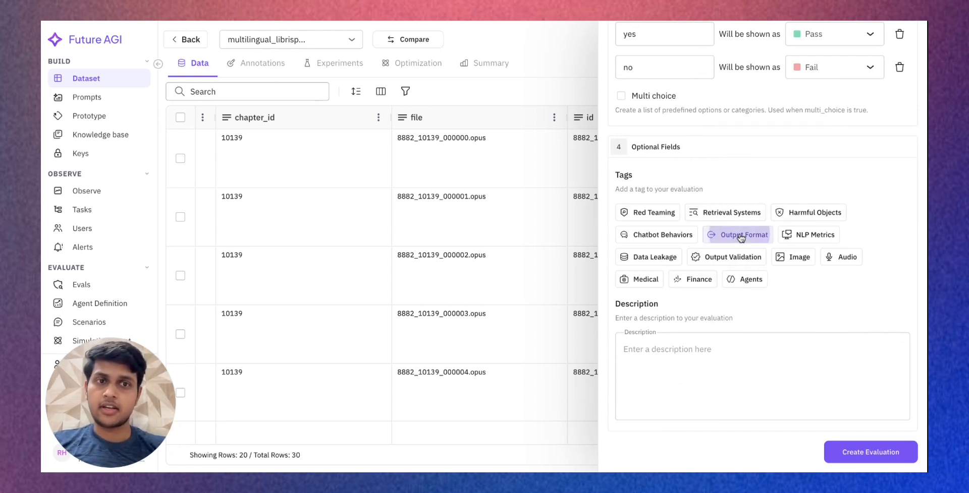
- Enter the evaluation description "Checks if the input field contains a valid URL"
{"action": "left_click", "coordinate": [661, 369]}
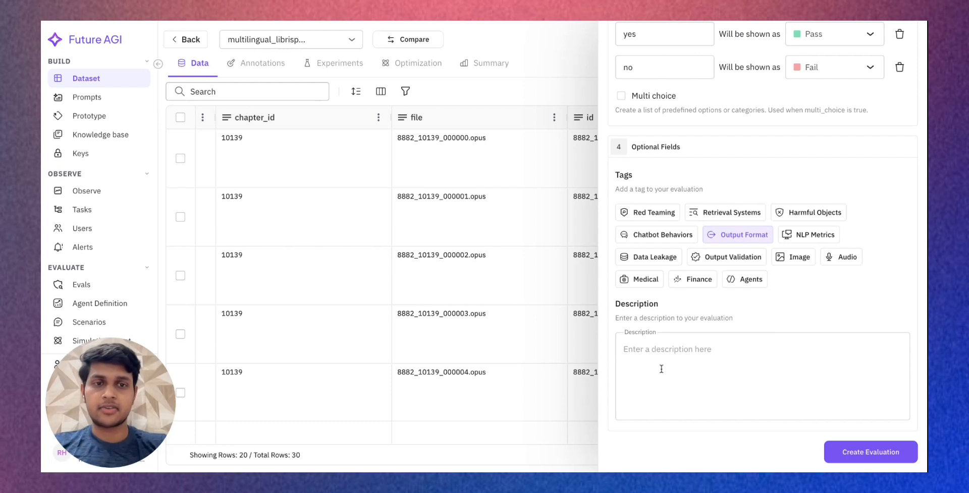
{"action": "type", "text": "C"}
{"action": "key", "text": "BackSpace"}
{"action": "type", "text": "Checks"}
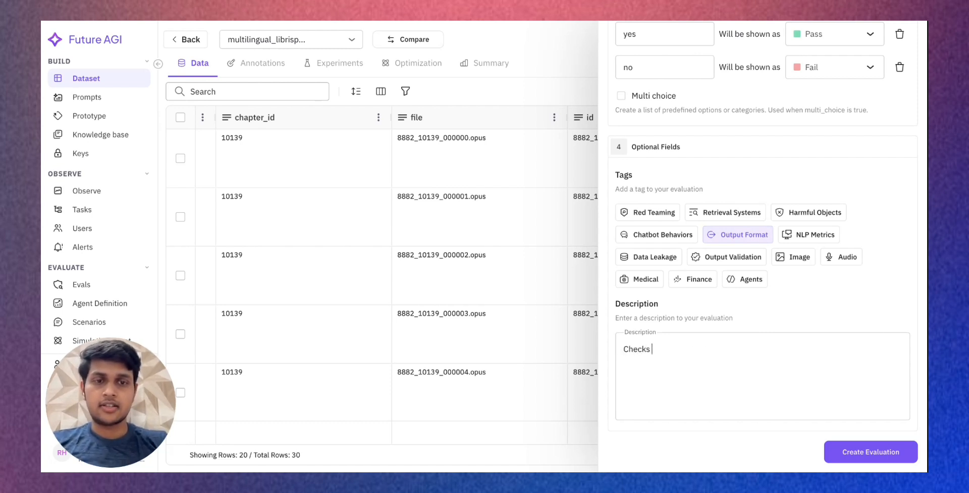
{"action": "type", "text": " if this"}
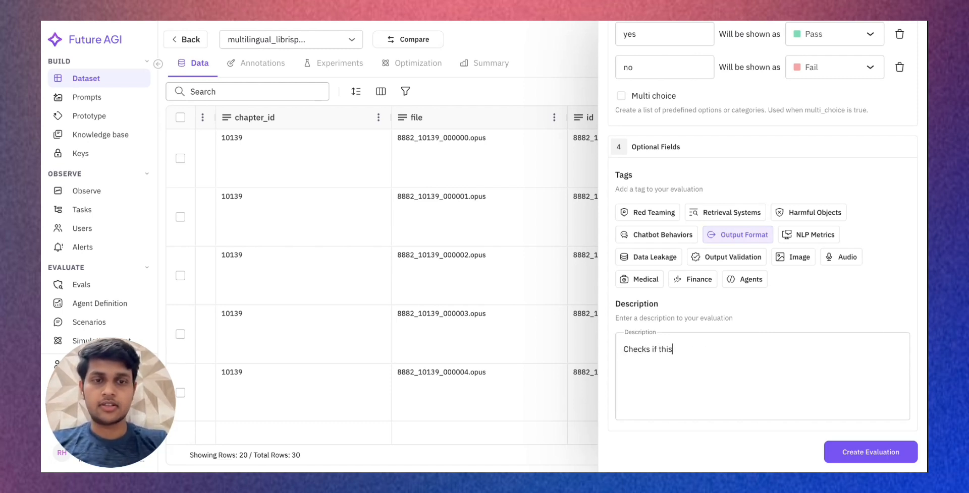
{"action": "key", "text": "BackSpace"}
{"action": "key", "text": "BackSpace"}
{"action": "type", "text": "e input fiel"}
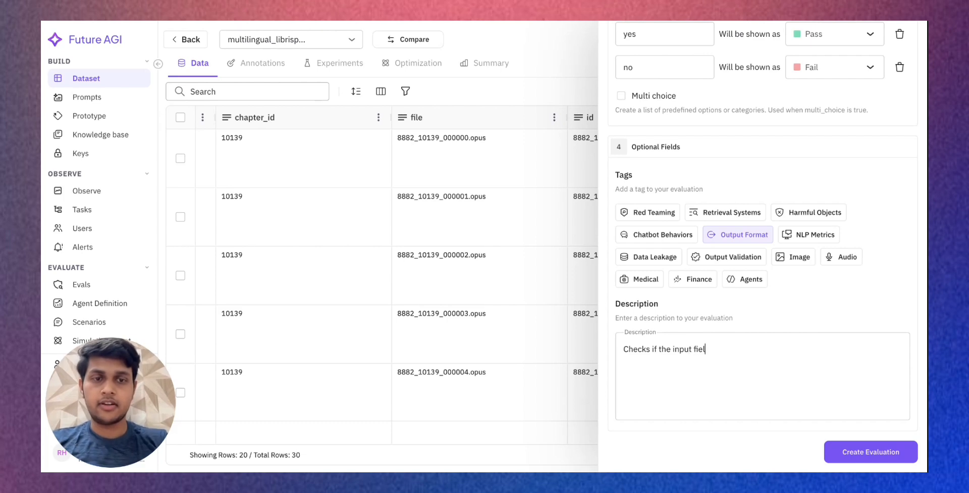
{"action": "type", "text": "d contains a valid URL"}
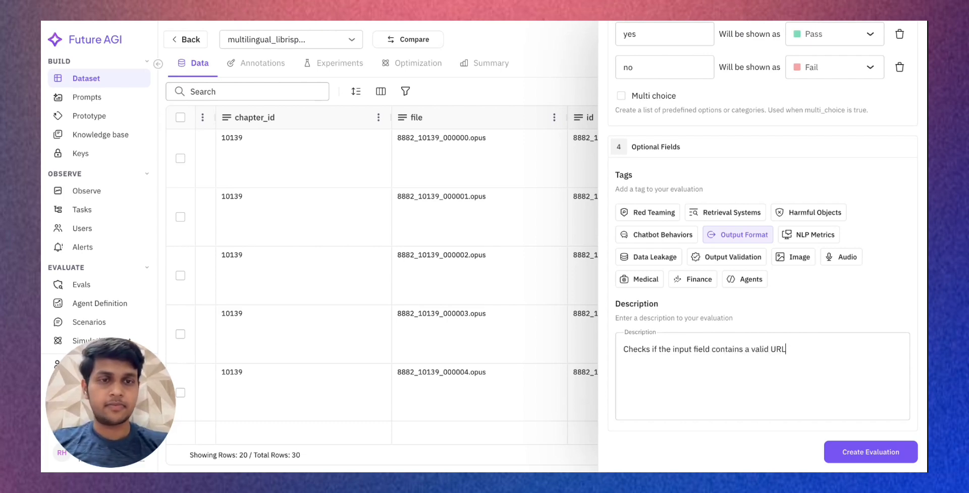
- Check the completed evaluation settings once more and create the contains_url evaluation
{"action": "scroll", "coordinate": [686, 333], "scroll_direction": "up", "scroll_amount": 1}
{"action": "scroll", "coordinate": [686, 333], "scroll_direction": "up", "scroll_amount": 10}
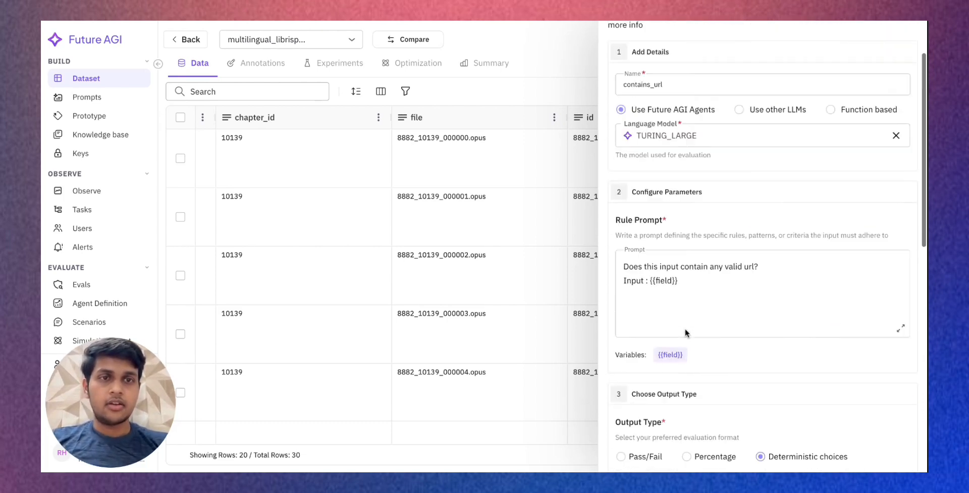
{"action": "scroll", "coordinate": [814, 400], "scroll_direction": "down", "scroll_amount": 12}
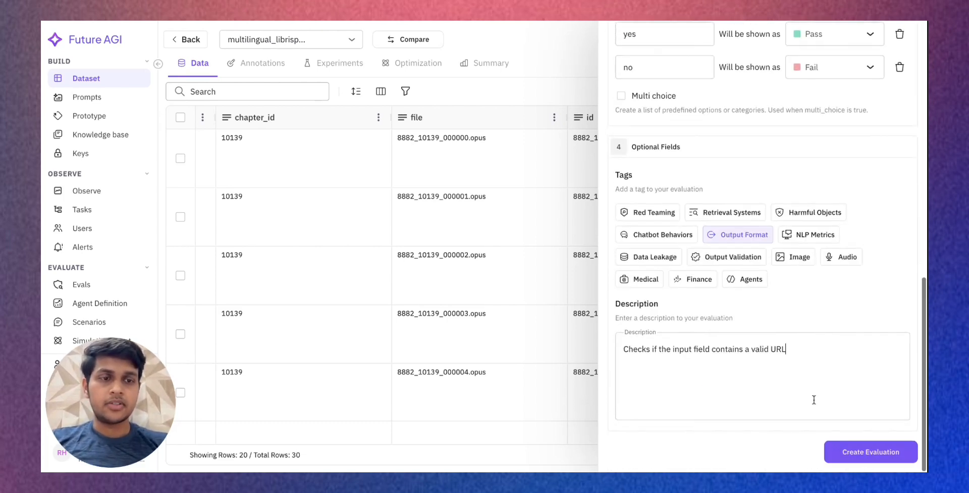
{"action": "left_click", "coordinate": [847, 454]}
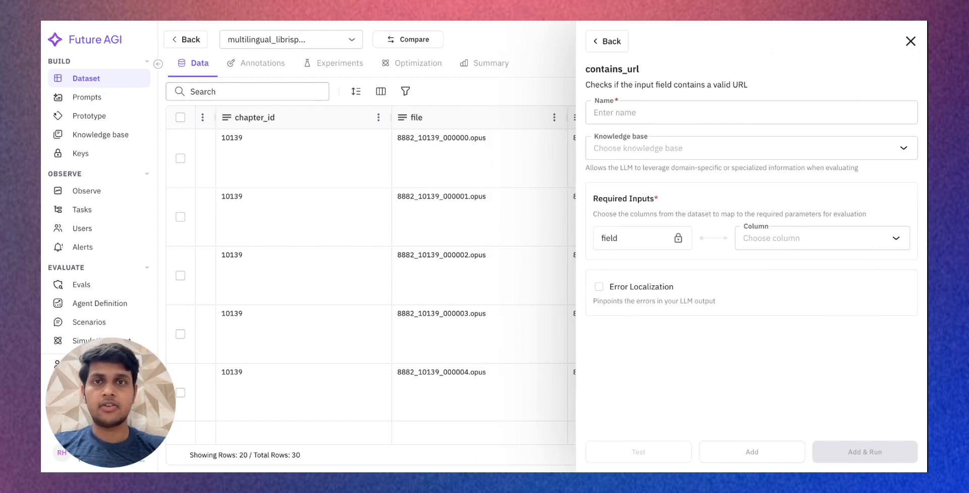
{"action": "left_click_drag", "start_coordinate": [586, 84], "coordinate": [766, 90]}
{"action": "left_click_drag", "start_coordinate": [660, 68], "coordinate": [557, 70]}
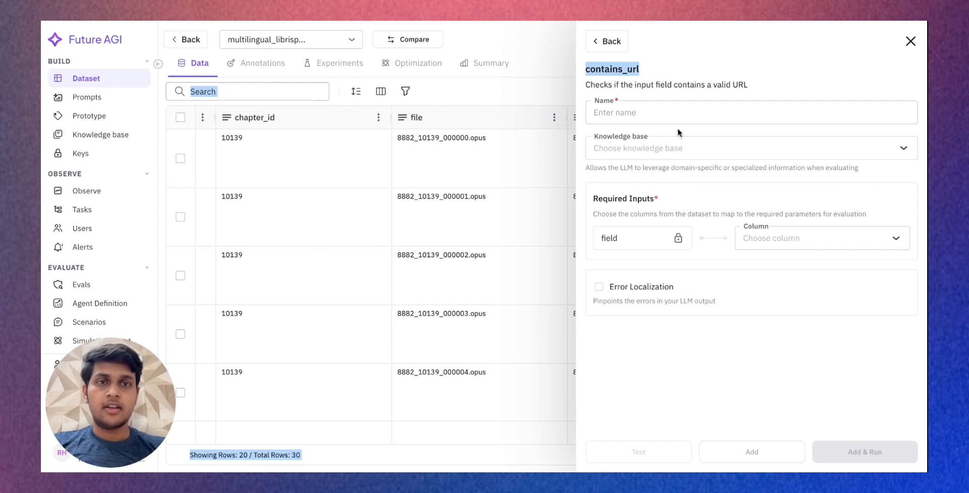
{"action": "left_click_drag", "start_coordinate": [640, 69], "coordinate": [589, 70]}
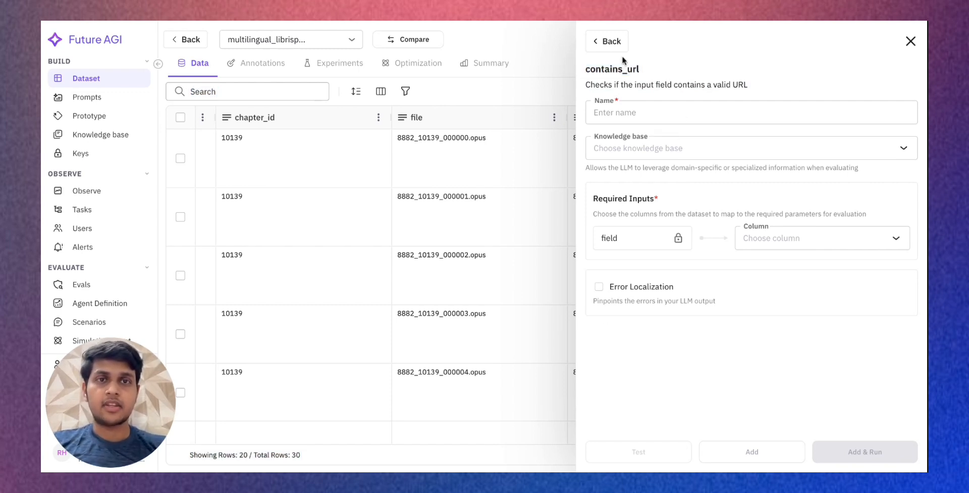
- Return to the evaluations list, search it for "contains" and open the user-built contains_url evaluation
{"action": "left_click", "coordinate": [606, 42]}
{"action": "type", "text": "cont"}
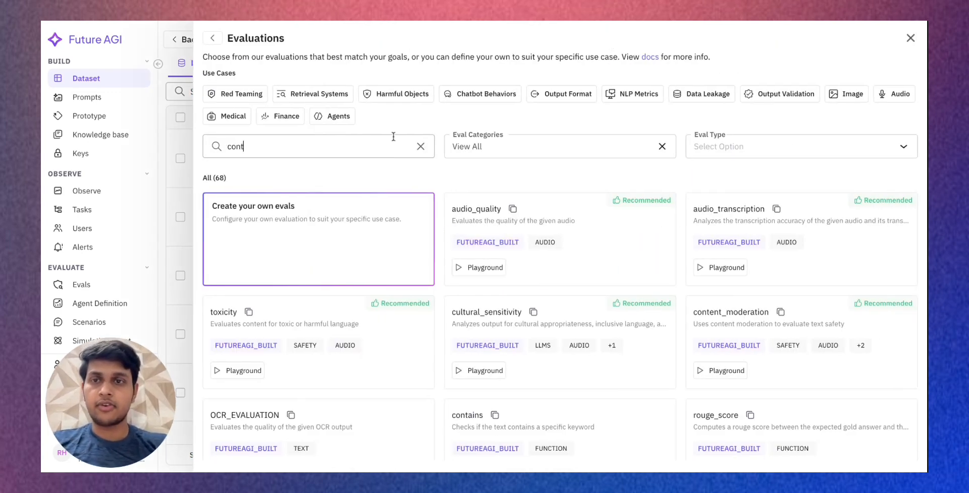
{"action": "type", "text": "ains"}
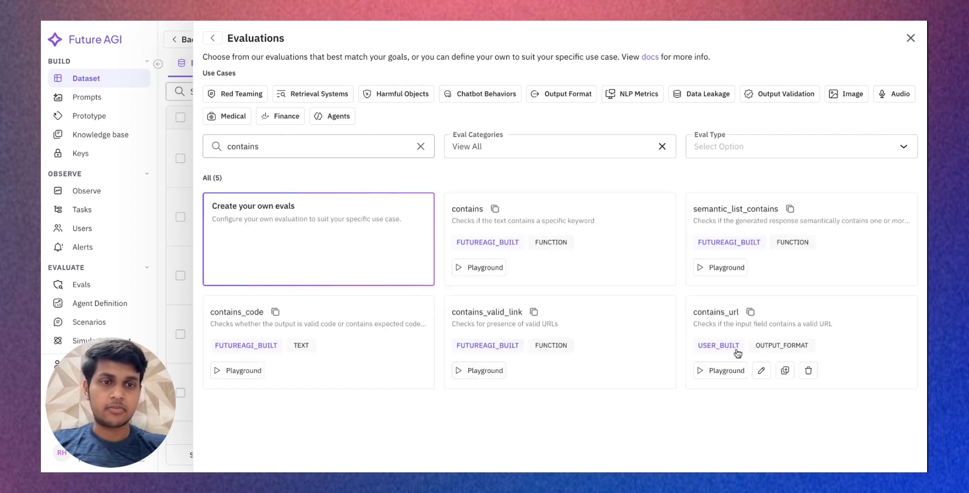
{"action": "left_click", "coordinate": [790, 325]}
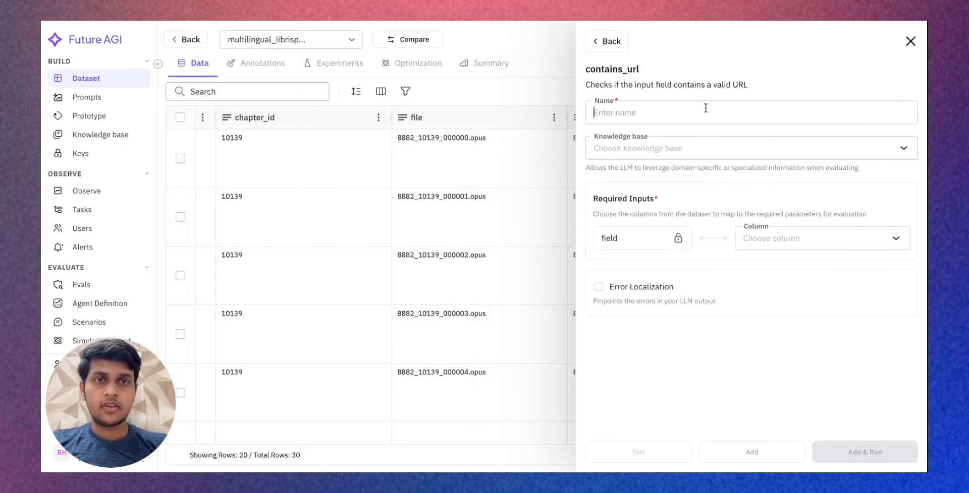
- Name this run of the contains_url evaluation "contains a valid url"
{"action": "type", "text": "co"}
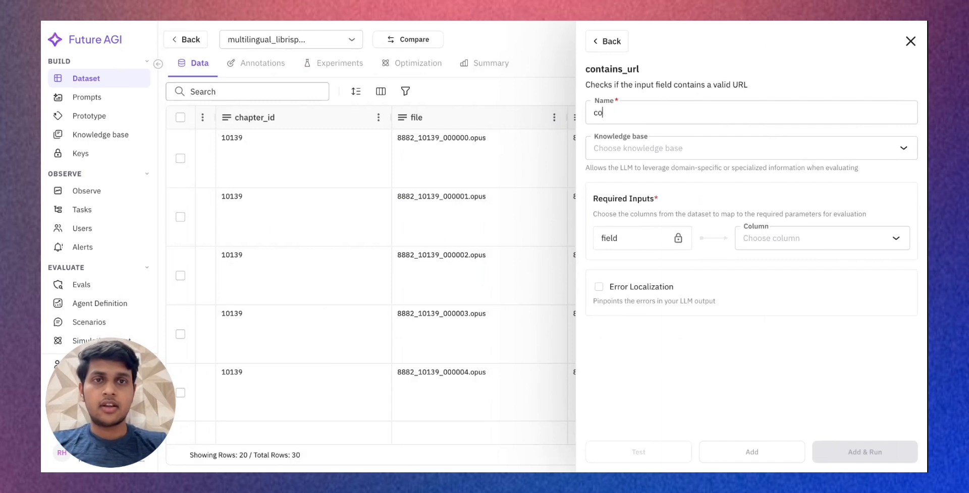
{"action": "type", "text": "ntains a valid url"}
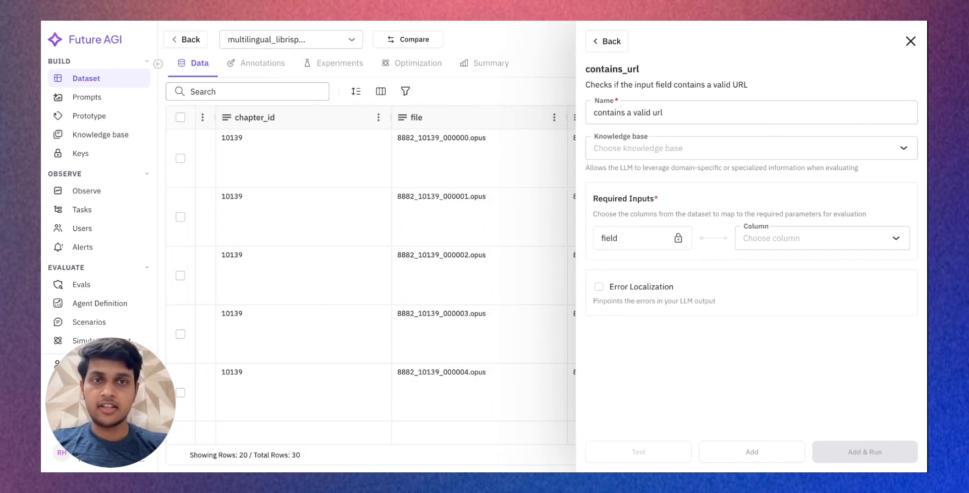
{"action": "key", "text": "ctrl+a"}
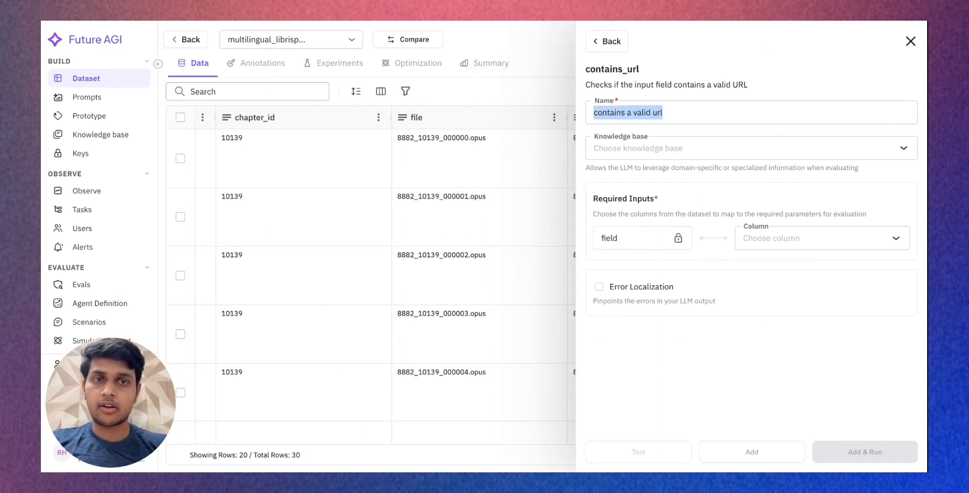
{"action": "left_click", "coordinate": [727, 113]}
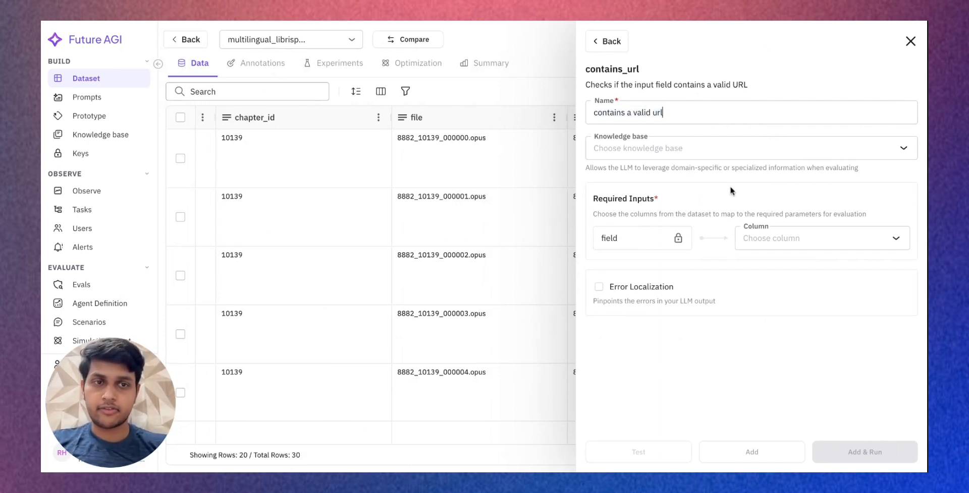
- Map the required field input to the original_path column, then add and run the evaluation on the dataset
{"action": "left_click", "coordinate": [744, 239]}
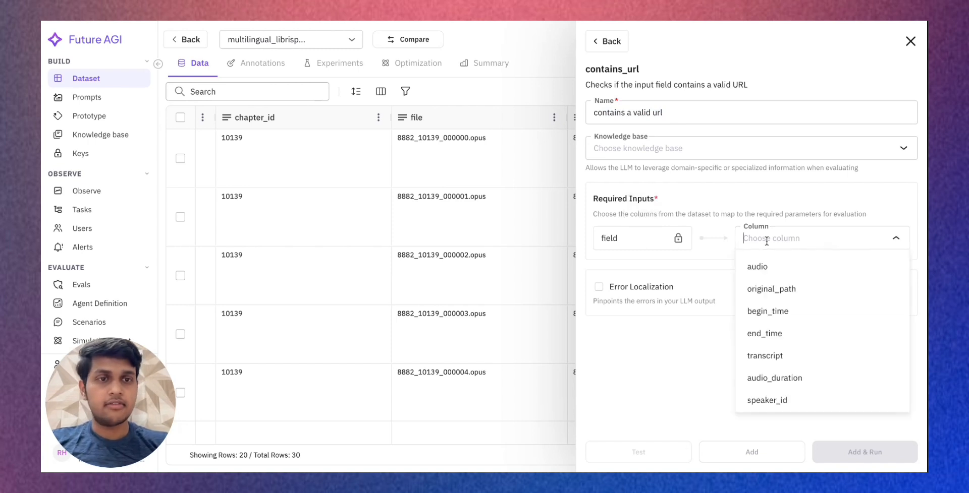
{"action": "left_click", "coordinate": [785, 292]}
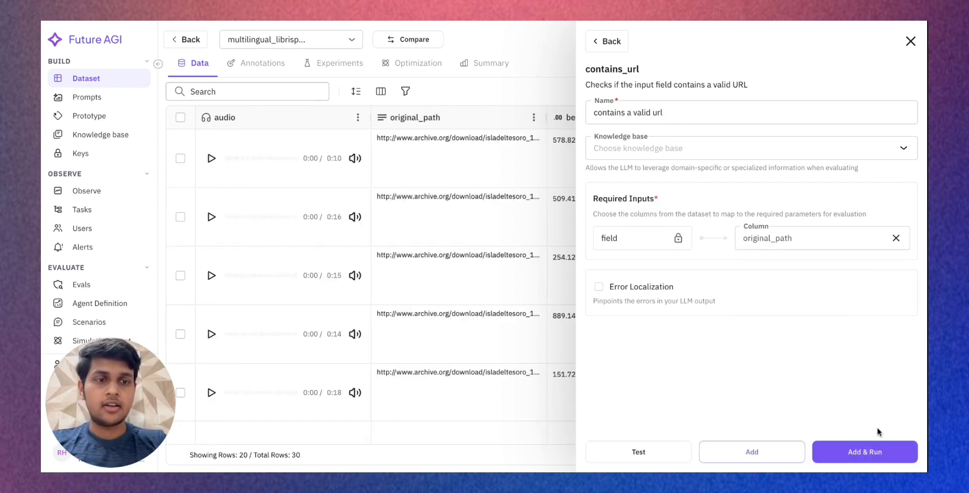
{"action": "left_click", "coordinate": [859, 454]}
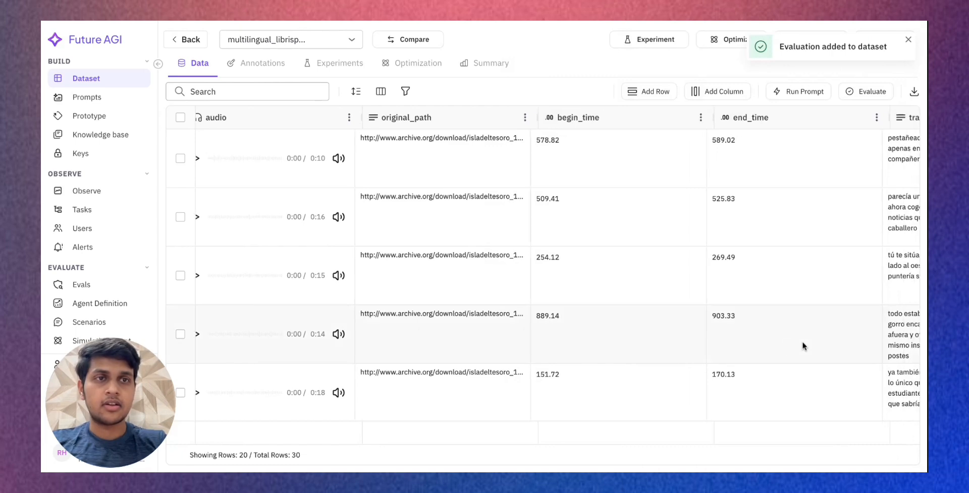
{"action": "scroll", "coordinate": [809, 357], "scroll_direction": "down", "scroll_amount": 20}
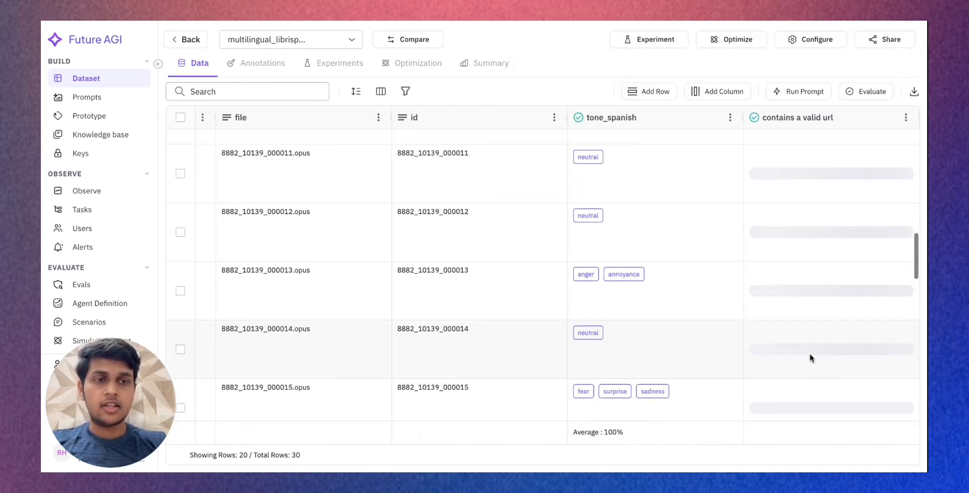
{"action": "scroll", "coordinate": [809, 353], "scroll_direction": "up", "scroll_amount": 20}
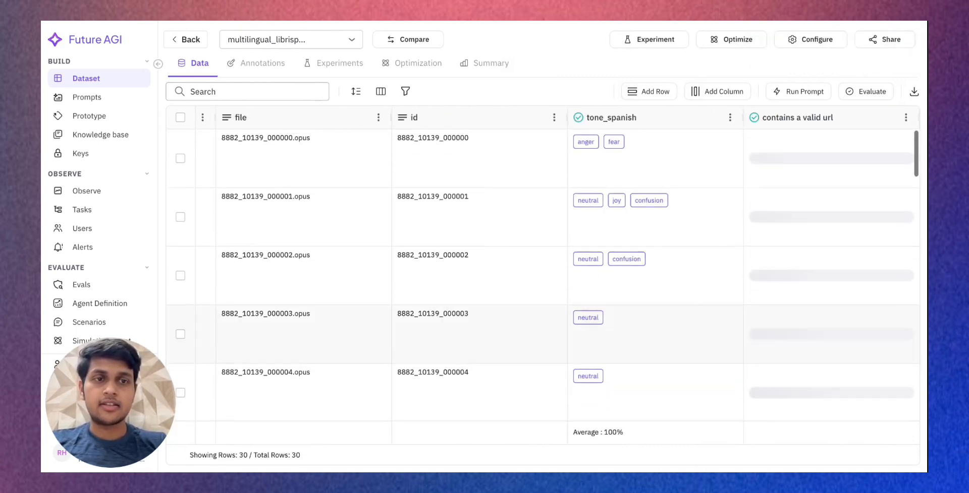
- Start another custom evaluation for the dataset and make it function based
{"action": "left_click", "coordinate": [866, 91]}
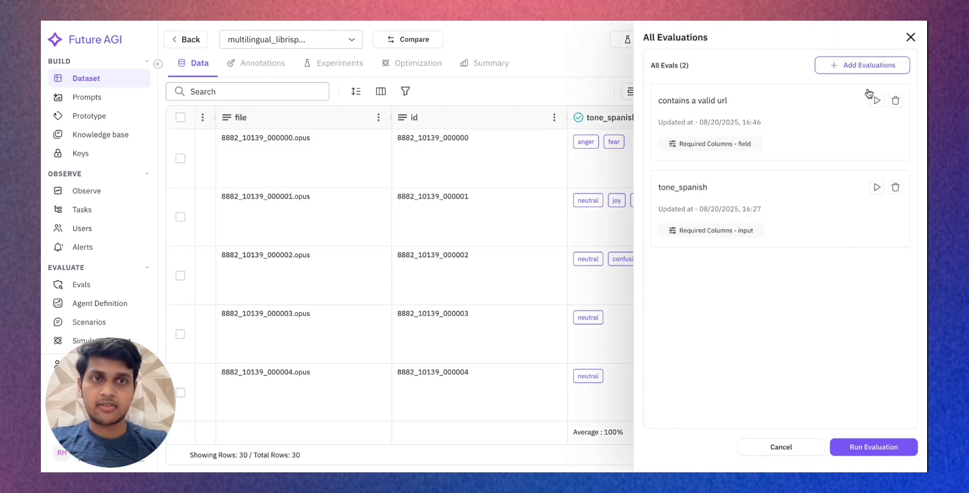
{"action": "left_click", "coordinate": [853, 65]}
{"action": "left_click", "coordinate": [323, 222]}
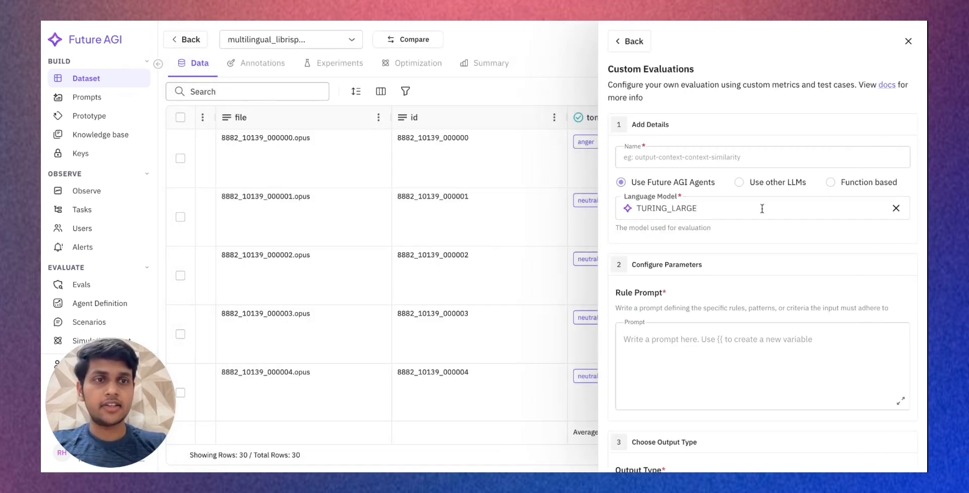
{"action": "left_click", "coordinate": [854, 187]}
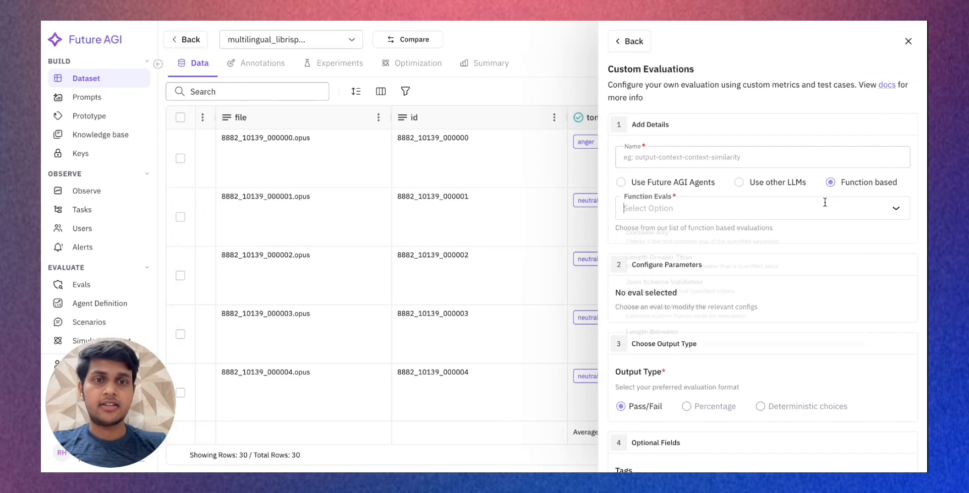
- Look over the function-based evaluation form and choose Length Between as the function evaluation
{"action": "left_click", "coordinate": [827, 205]}
{"action": "left_click", "coordinate": [827, 202]}
{"action": "scroll", "coordinate": [783, 255], "scroll_direction": "down", "scroll_amount": 6}
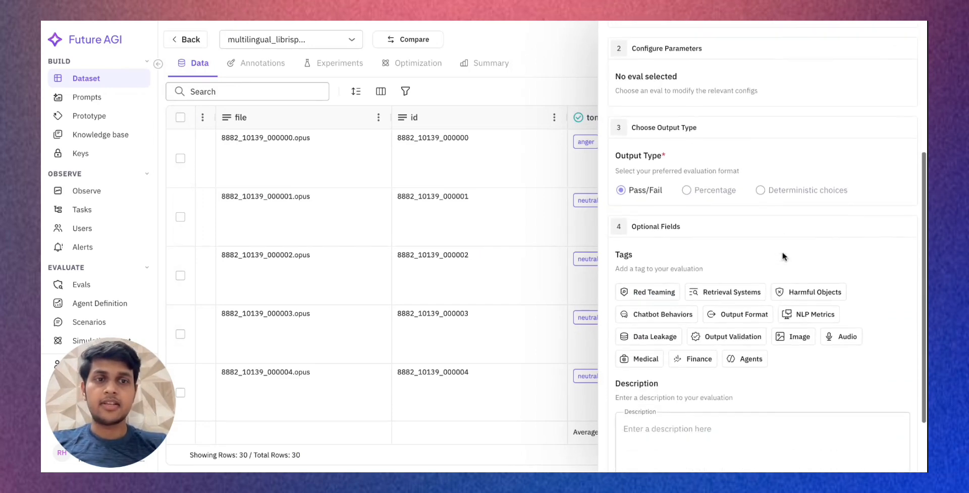
{"action": "scroll", "coordinate": [783, 256], "scroll_direction": "up", "scroll_amount": 8}
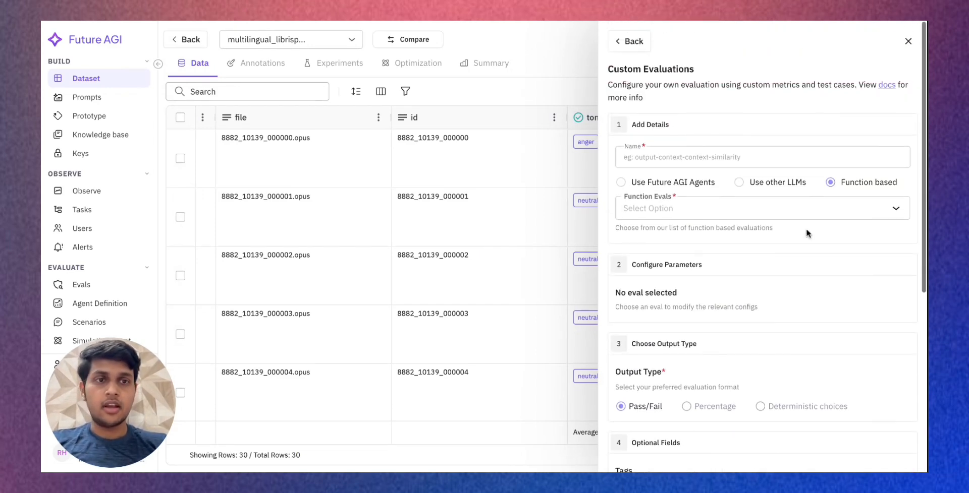
{"action": "scroll", "coordinate": [774, 289], "scroll_direction": "down", "scroll_amount": 1}
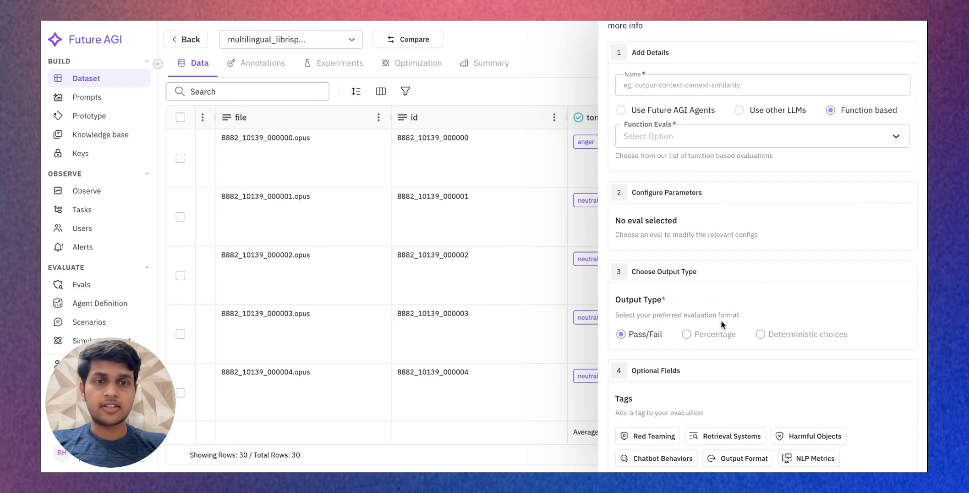
{"action": "scroll", "coordinate": [771, 212], "scroll_direction": "up", "scroll_amount": 1}
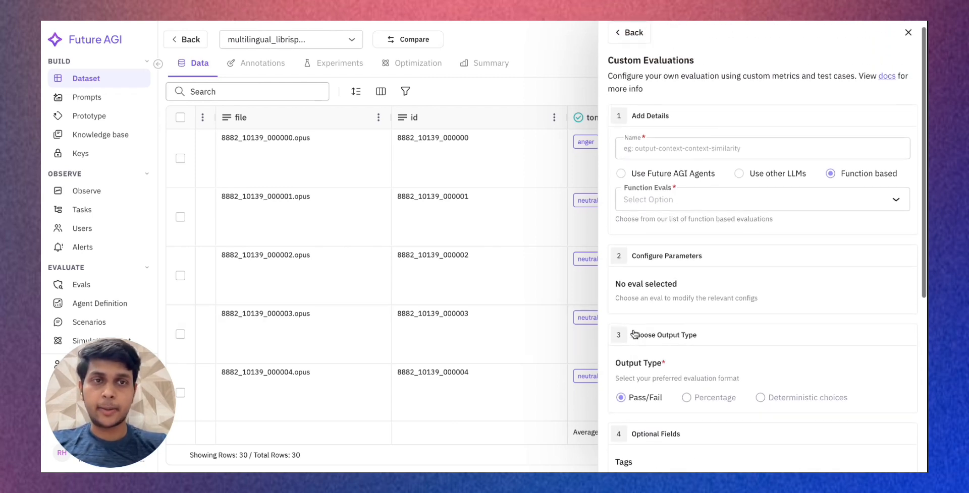
{"action": "left_click", "coordinate": [828, 205]}
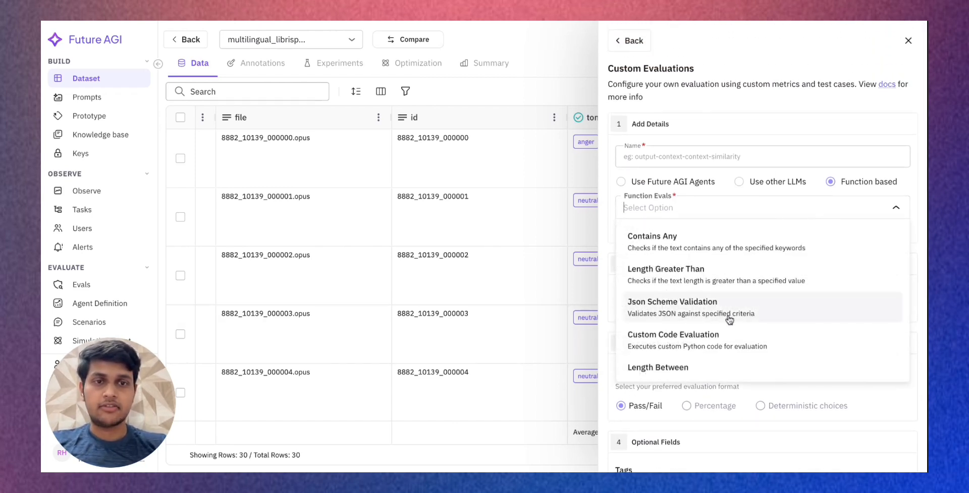
{"action": "scroll", "coordinate": [729, 312], "scroll_direction": "down", "scroll_amount": 3}
{"action": "left_click", "coordinate": [711, 286]}
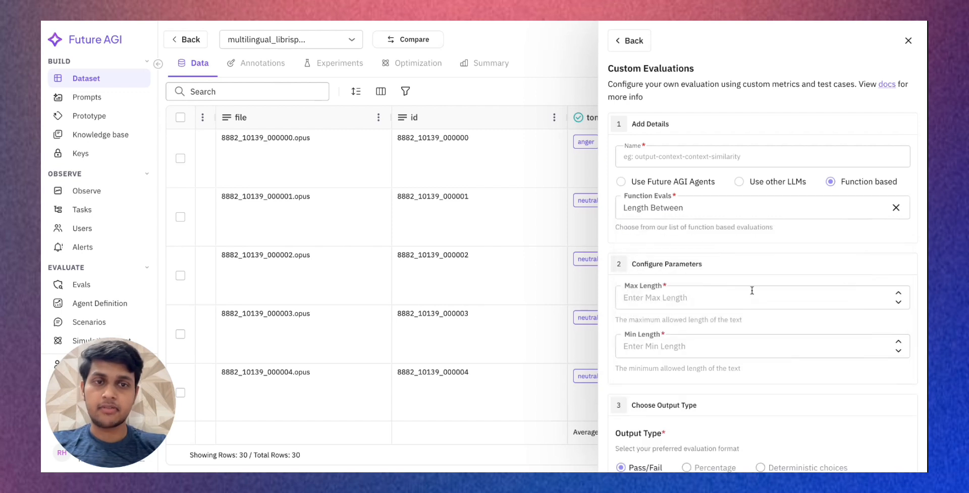
- Set the Length Between parameters to a maximum length of 100 and a minimum length of 20
{"action": "scroll", "coordinate": [709, 313], "scroll_direction": "down", "scroll_amount": 1}
{"action": "left_click", "coordinate": [714, 283]}
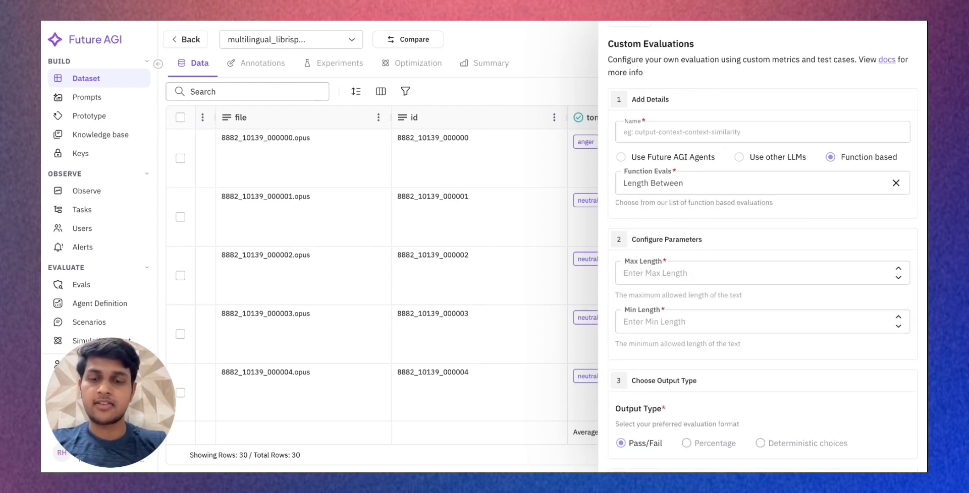
{"action": "type", "text": "100"}
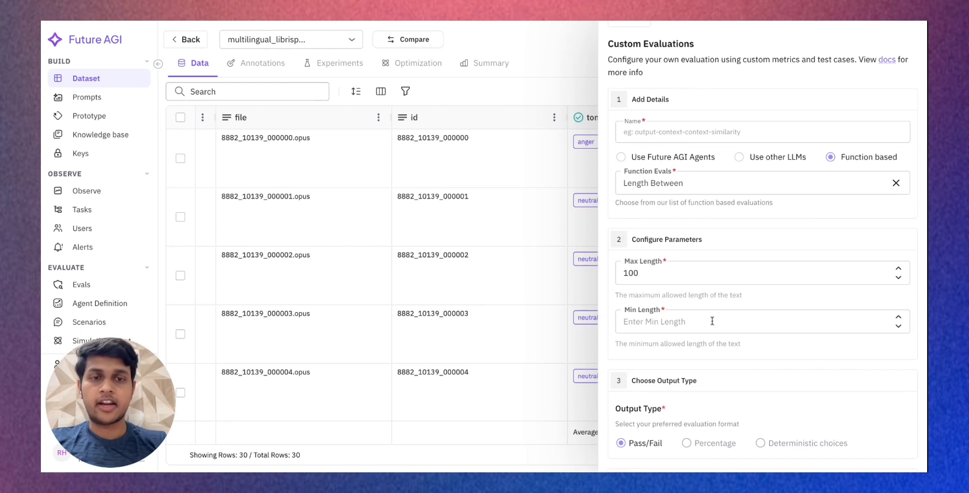
{"action": "left_click", "coordinate": [712, 322]}
{"action": "type", "text": "20"}
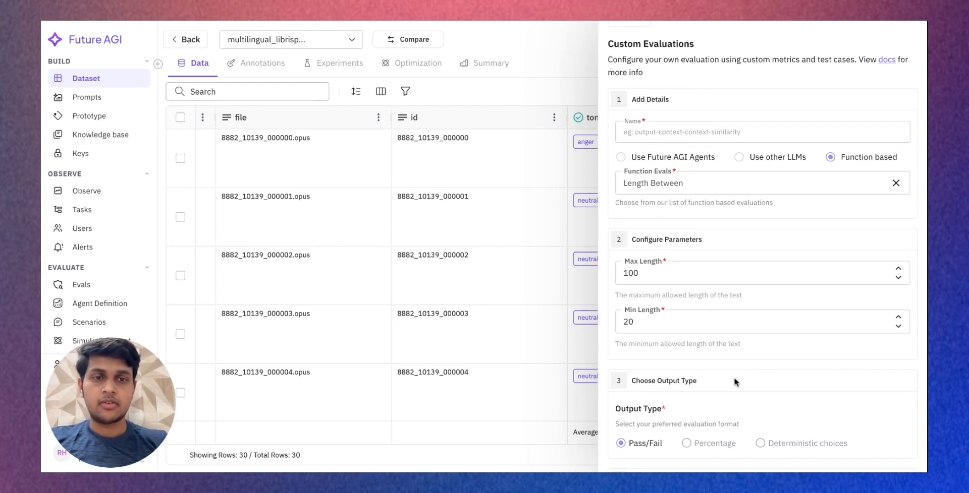
- Tag the evaluation with Output Validation and describe it as "Length between 20 and 100"
{"action": "scroll", "coordinate": [734, 382], "scroll_direction": "down", "scroll_amount": 10}
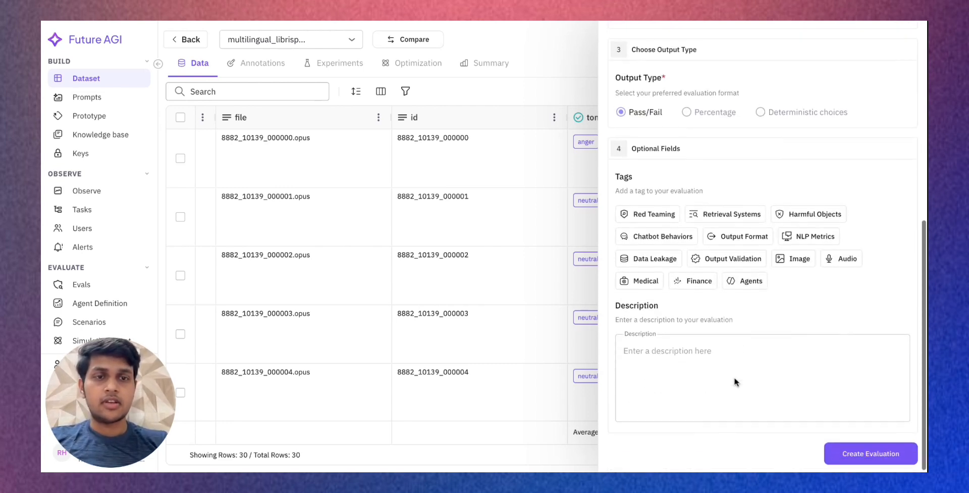
{"action": "left_click", "coordinate": [725, 262]}
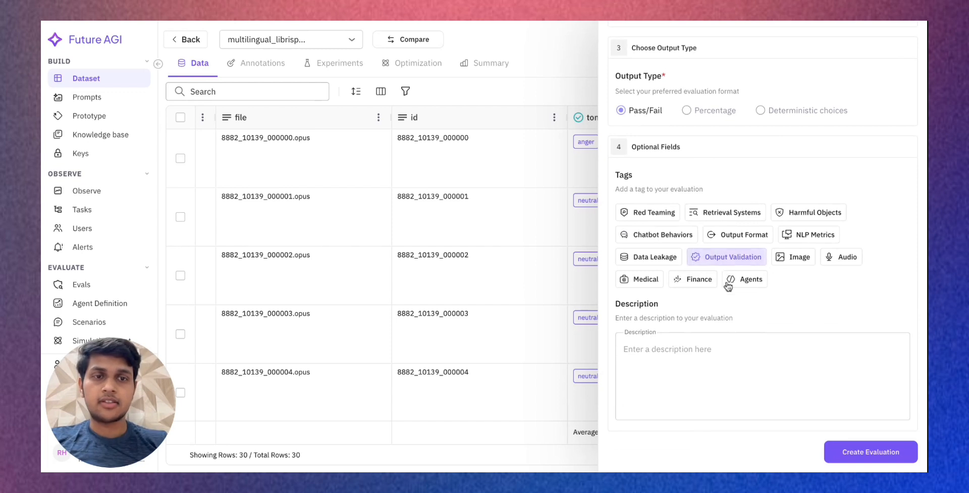
{"action": "left_click", "coordinate": [720, 363]}
{"action": "type", "text": "Length between 20 and 100"}
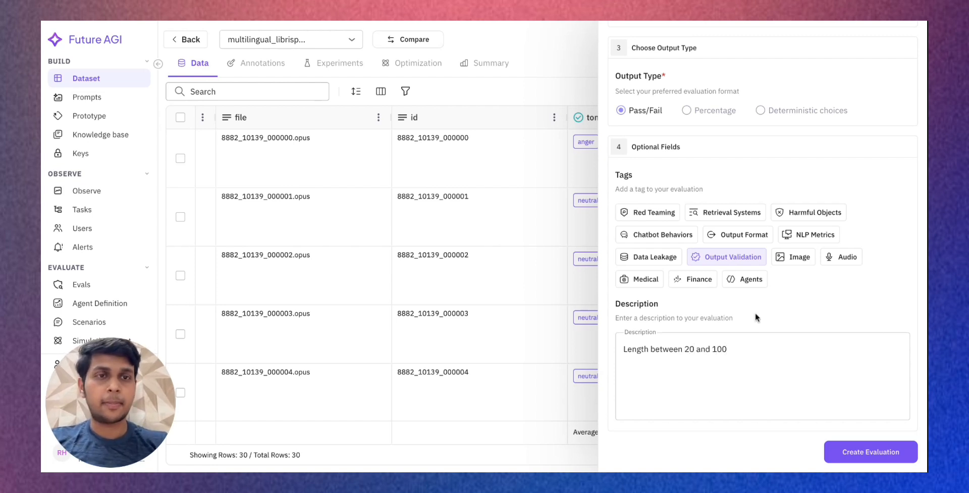
- Name the evaluation length_between_20_and_100 and create it
{"action": "scroll", "coordinate": [755, 317], "scroll_direction": "up", "scroll_amount": 8}
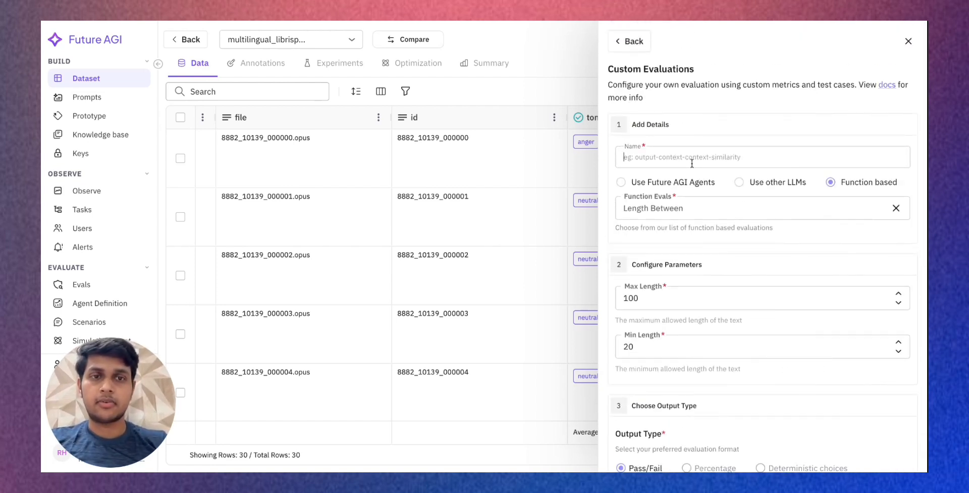
{"action": "type", "text": "length_between_20_and_1"}
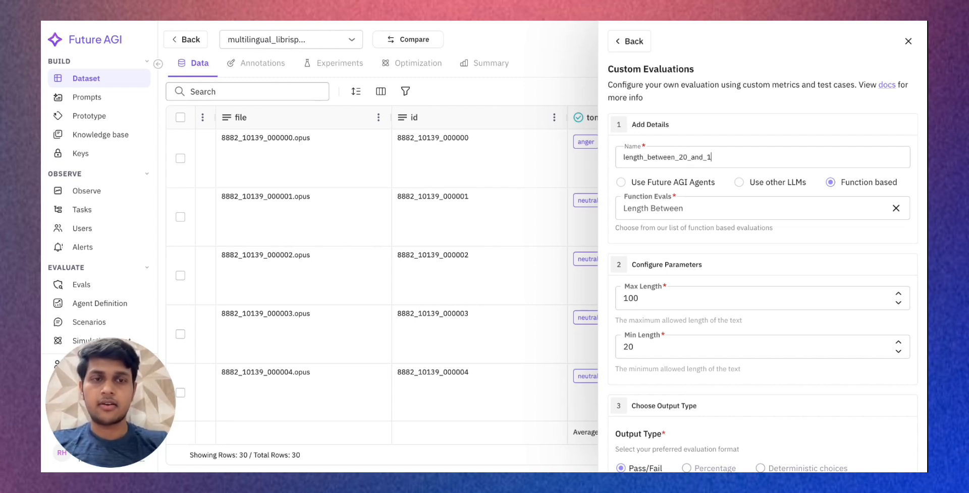
{"action": "scroll", "coordinate": [839, 454], "scroll_direction": "down", "scroll_amount": 7}
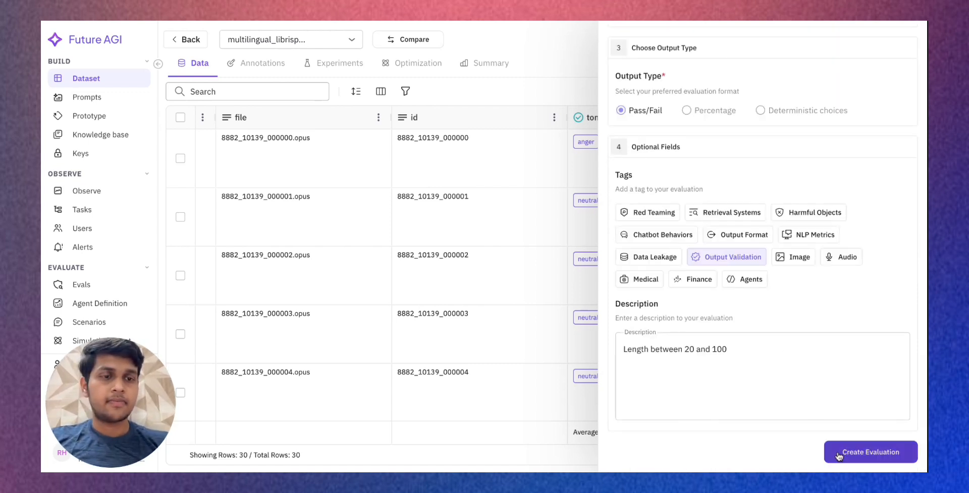
{"action": "left_click", "coordinate": [839, 454]}
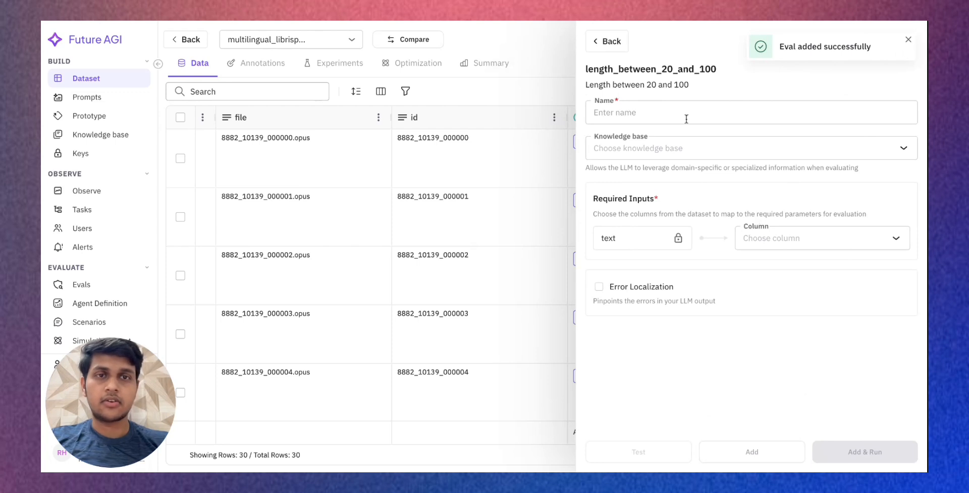
- Name this run "between 20 and 100", map its text input to the transcript column, and add and run it
{"action": "type", "text": "between 20 and 100"}
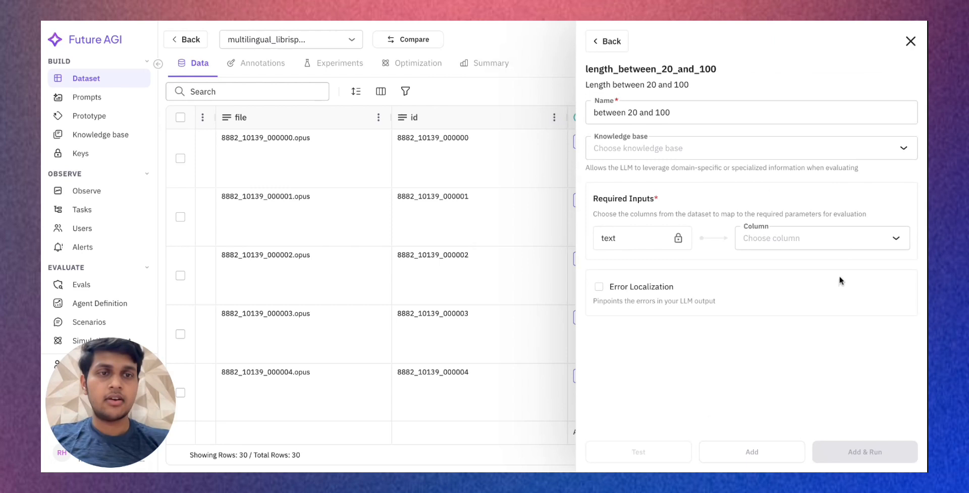
{"action": "left_click", "coordinate": [828, 238]}
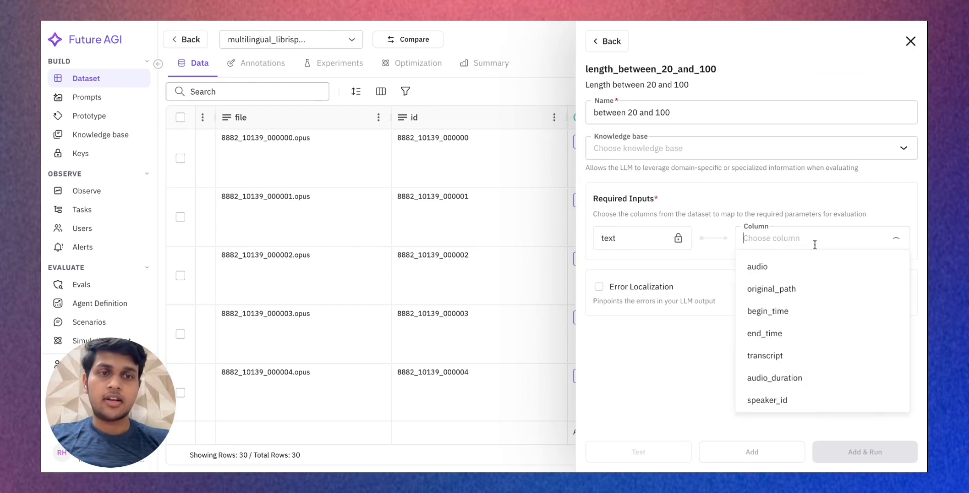
{"action": "scroll", "coordinate": [782, 320], "scroll_direction": "down", "scroll_amount": 2}
{"action": "left_click", "coordinate": [783, 276]}
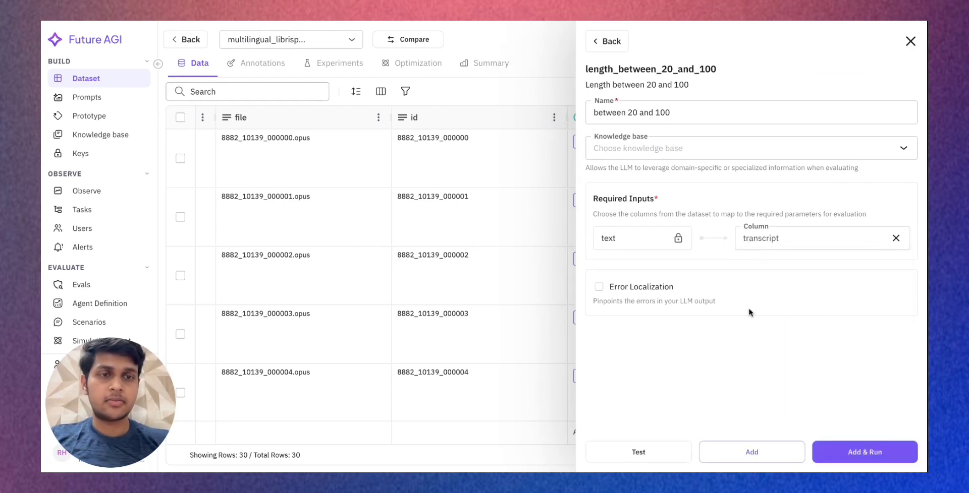
{"action": "left_click", "coordinate": [864, 452]}
- Examine the "between 20 and 100" and "contains a valid url" result columns across the dataset rows
{"action": "scroll", "coordinate": [757, 343], "scroll_direction": "right", "scroll_amount": 3}
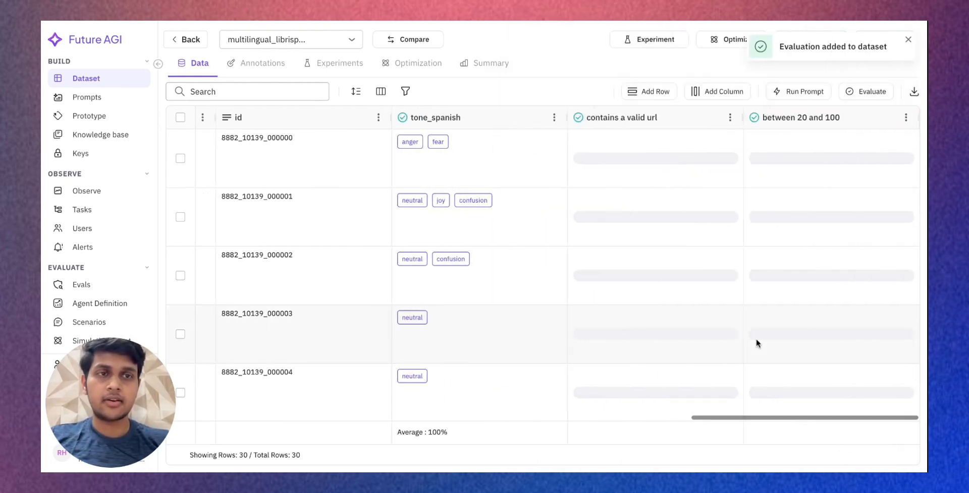
{"action": "scroll", "coordinate": [756, 343], "scroll_direction": "down", "scroll_amount": 20}
{"action": "scroll", "coordinate": [757, 343], "scroll_direction": "up", "scroll_amount": 20}
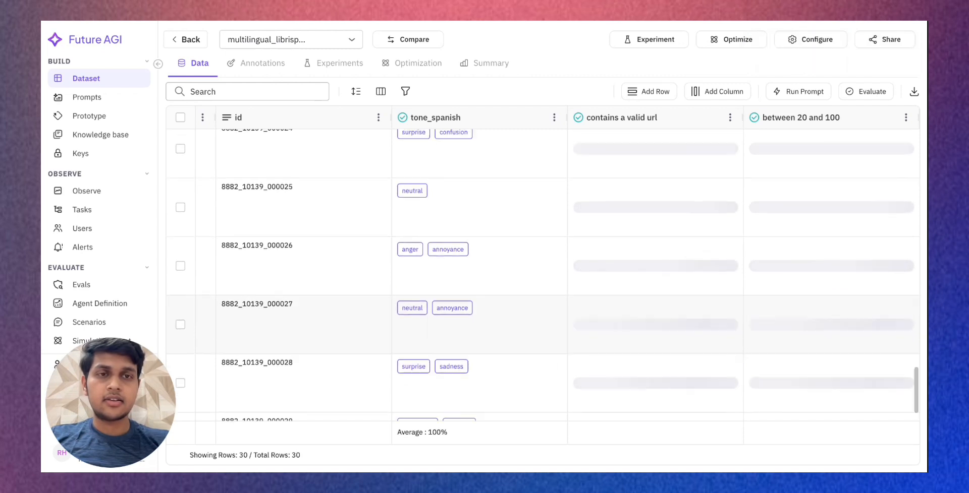
{"action": "scroll", "coordinate": [722, 231], "scroll_direction": "up", "scroll_amount": 2}
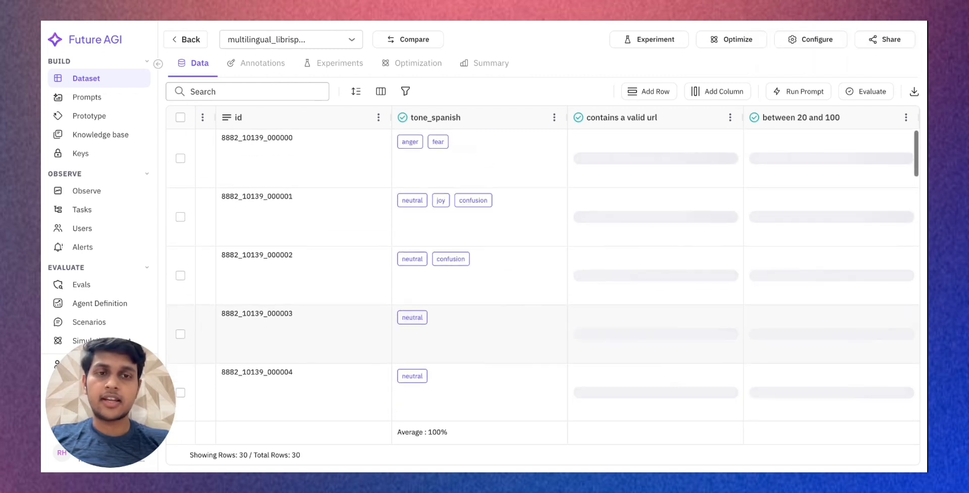
{"action": "scroll", "coordinate": [757, 202], "scroll_direction": "down", "scroll_amount": 20}
{"action": "mouse_move", "coordinate": [811, 211]}
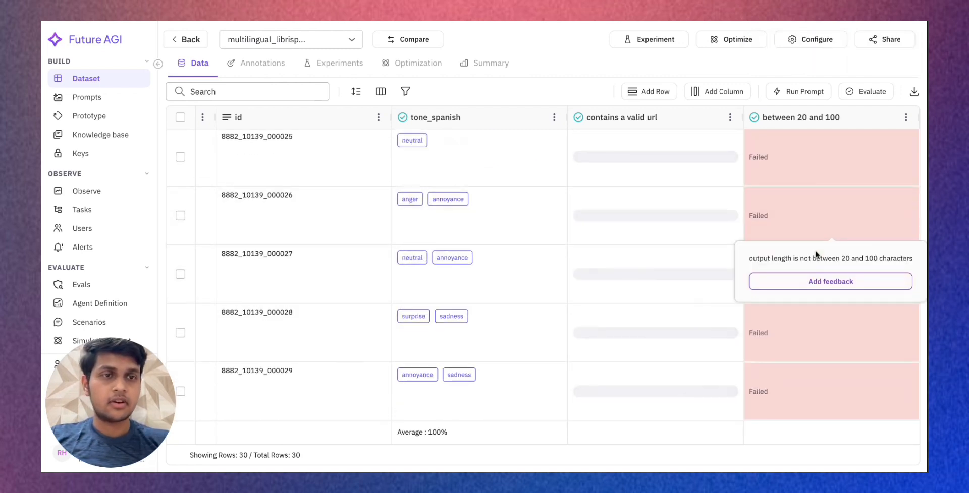
{"action": "scroll", "coordinate": [845, 214], "scroll_direction": "up", "scroll_amount": 3}
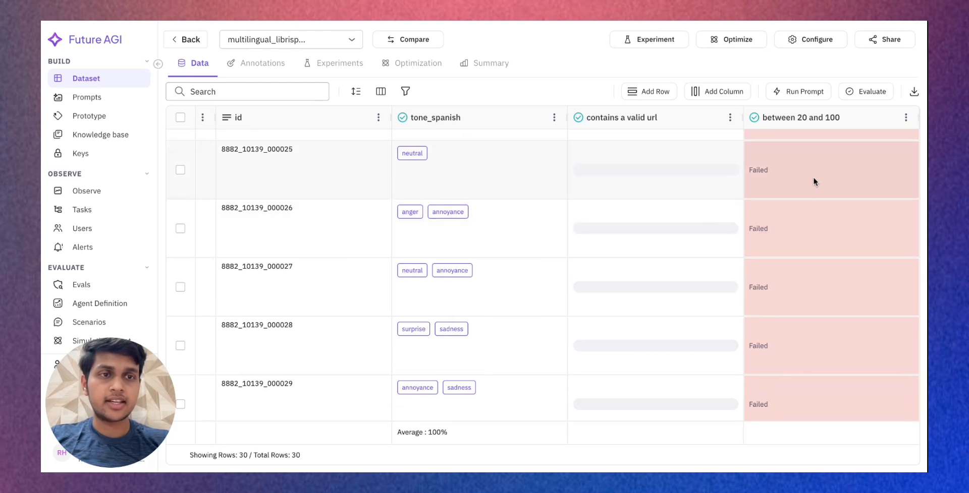
{"action": "scroll", "coordinate": [836, 179], "scroll_direction": "up", "scroll_amount": 20}
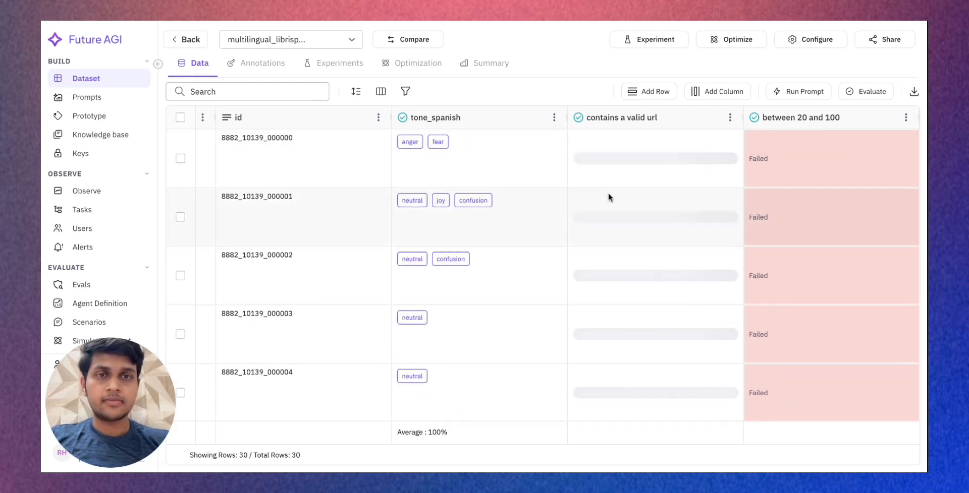
{"action": "scroll", "coordinate": [530, 268], "scroll_direction": "down", "scroll_amount": 20}
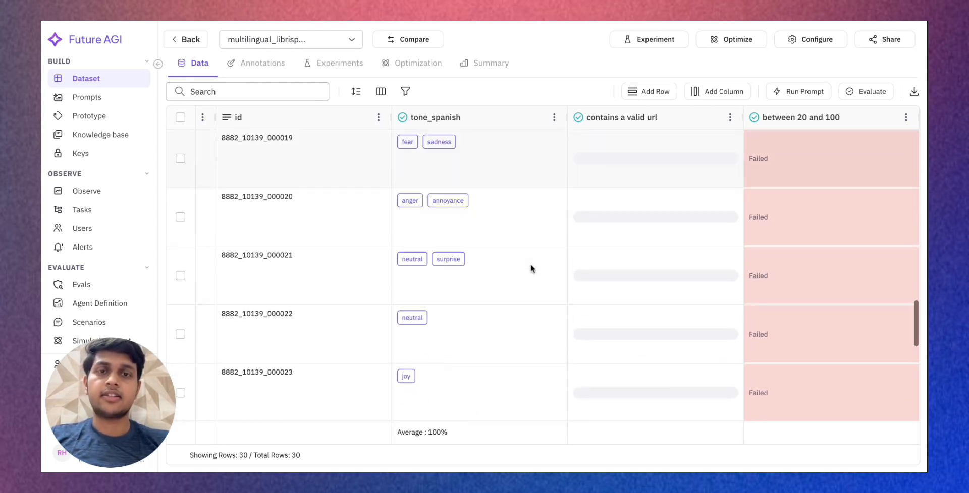
{"action": "scroll", "coordinate": [626, 222], "scroll_direction": "up", "scroll_amount": 10}
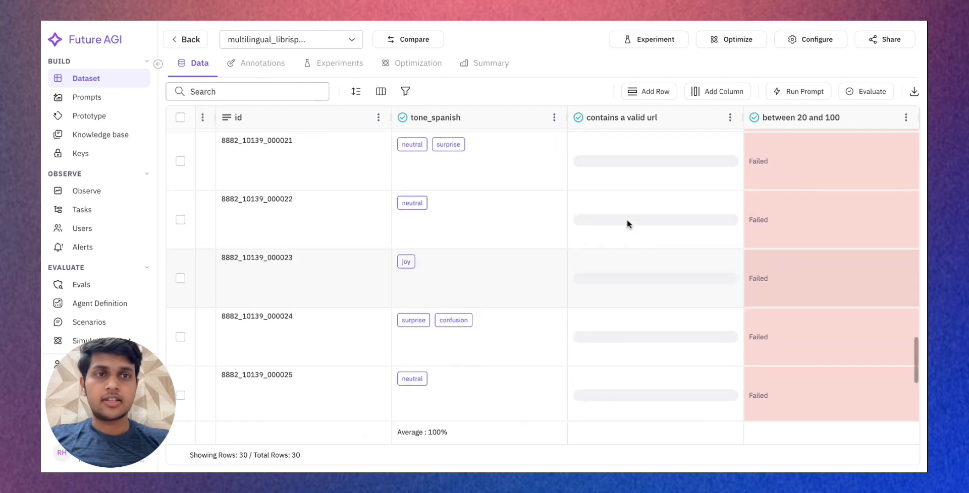
{"action": "scroll", "coordinate": [626, 222], "scroll_direction": "up", "scroll_amount": 12}
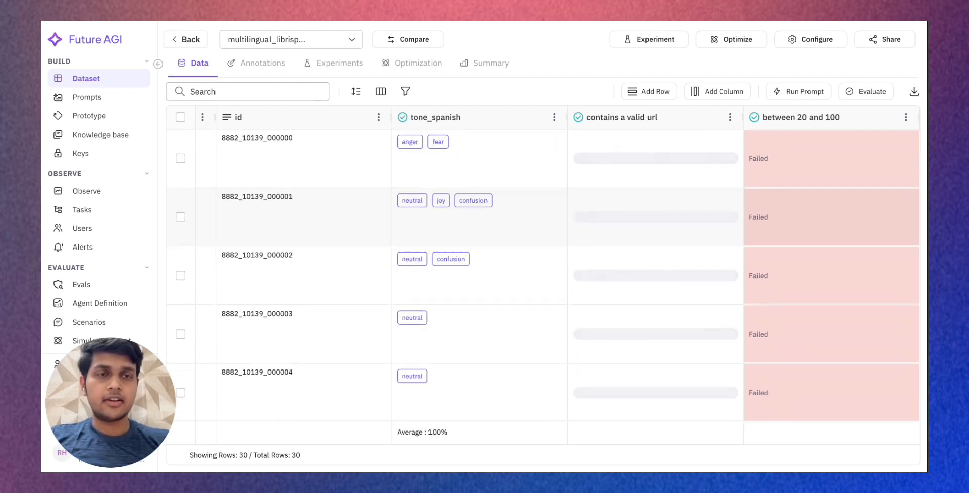
- Expand the full explanation of the first row's "contains a valid url" result
{"action": "mouse_move", "coordinate": [591, 144]}
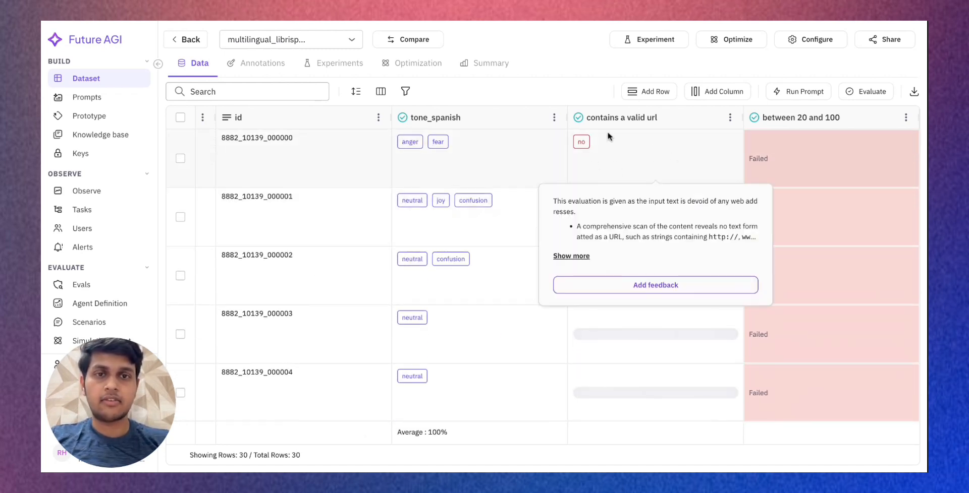
{"action": "scroll", "coordinate": [484, 197], "scroll_direction": "down", "scroll_amount": 5}
{"action": "scroll", "coordinate": [758, 161], "scroll_direction": "up", "scroll_amount": 5}
{"action": "scroll", "coordinate": [759, 160], "scroll_direction": "left", "scroll_amount": 3}
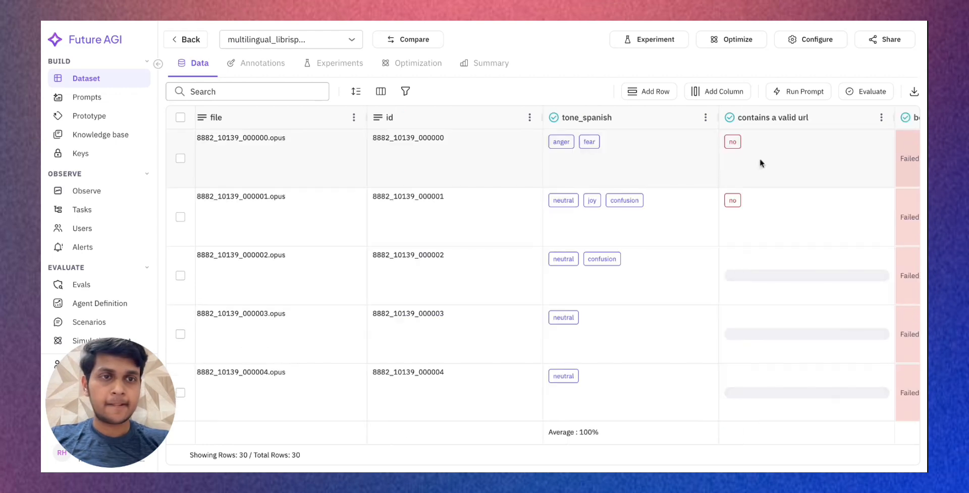
{"action": "scroll", "coordinate": [759, 160], "scroll_direction": "right", "scroll_amount": 1}
{"action": "mouse_move", "coordinate": [760, 162]}
{"action": "scroll", "coordinate": [760, 163], "scroll_direction": "right", "scroll_amount": 2}
{"action": "mouse_move", "coordinate": [647, 160]}
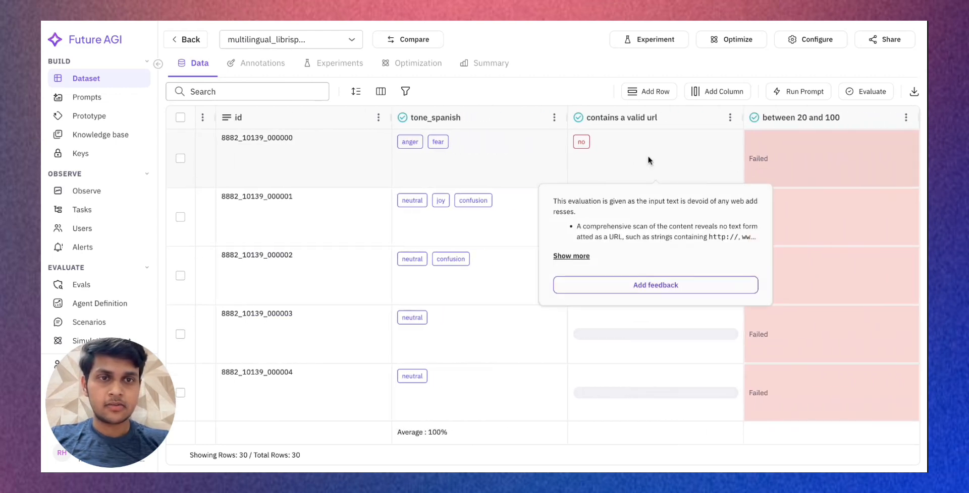
{"action": "left_click", "coordinate": [582, 256]}
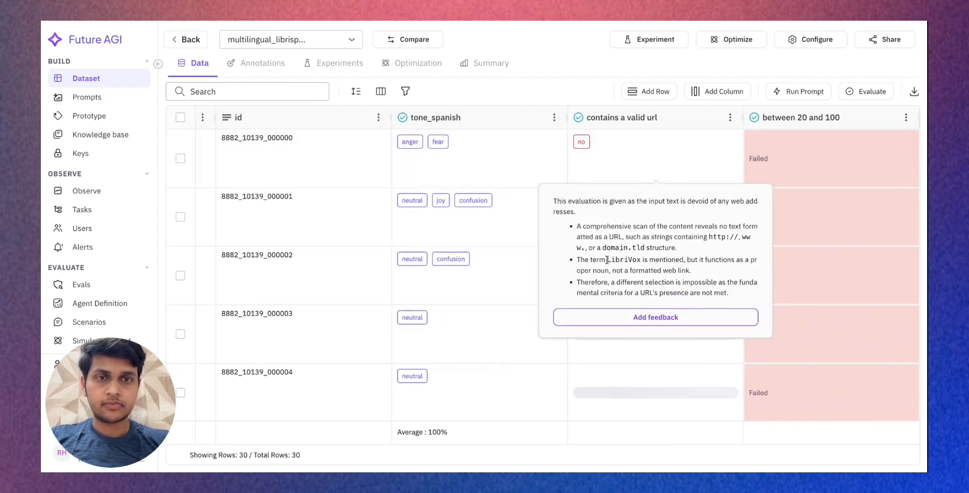